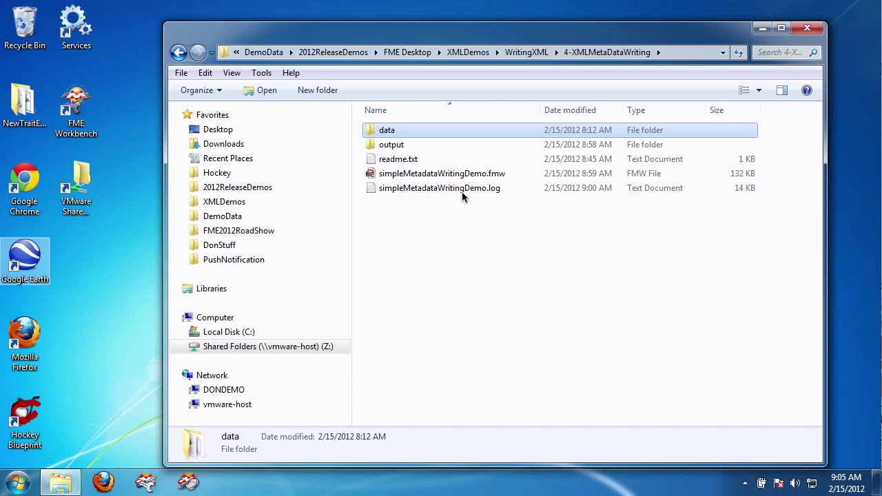
Open metadata.csv from the data folder with FME Workbench
{"action": "double_click", "coordinate": [395, 131]}
{"action": "right_click", "coordinate": [403, 152]}
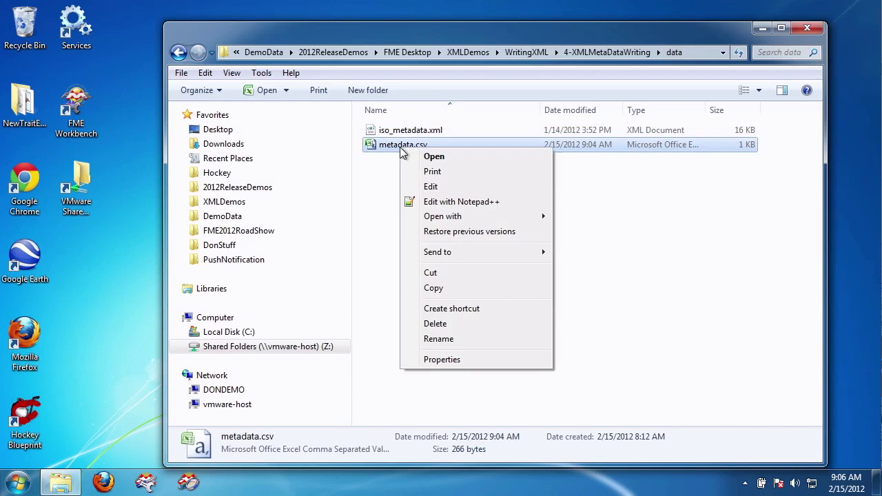
{"action": "mouse_move", "coordinate": [498, 216]}
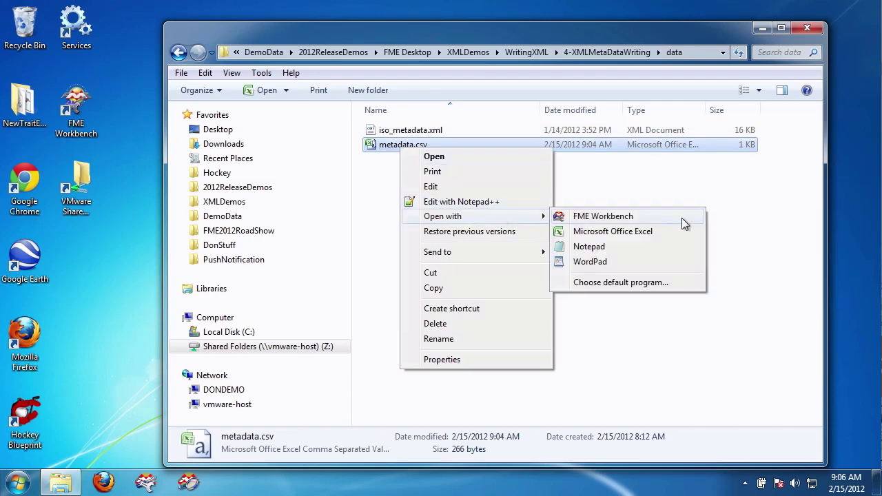
{"action": "left_click", "coordinate": [606, 217]}
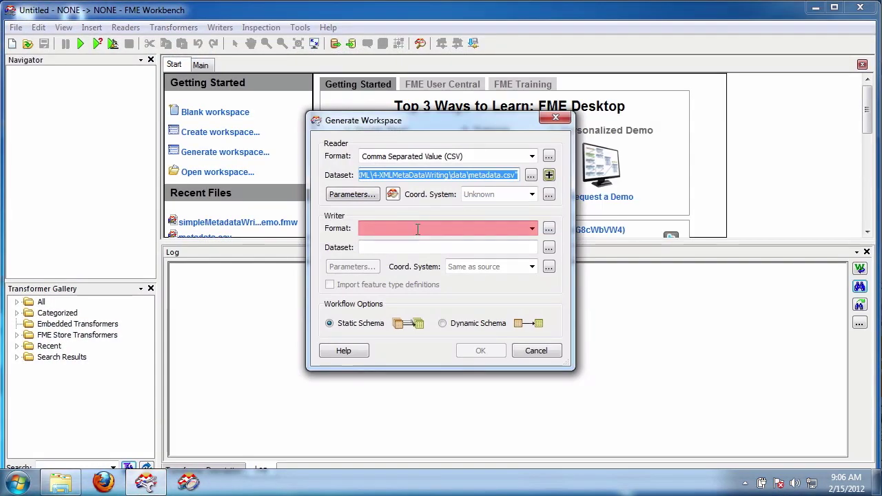
Set the writer to Text File, saving to output\feb15metadata.xml
{"action": "left_click", "coordinate": [429, 231]}
{"action": "type", "text": "text"}
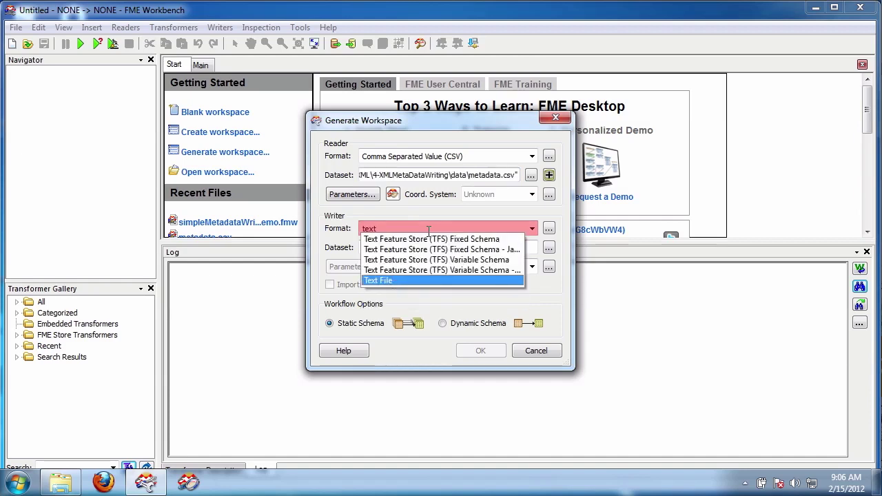
{"action": "key", "text": "Return"}
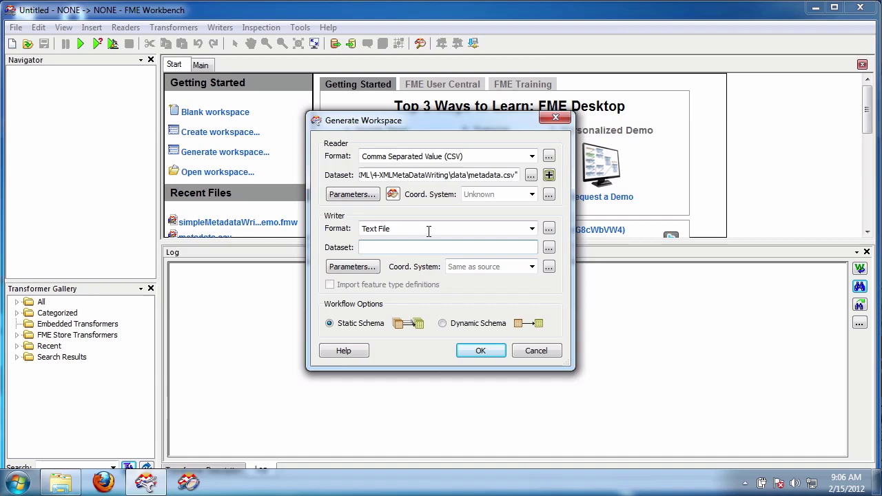
{"action": "left_click", "coordinate": [548, 248]}
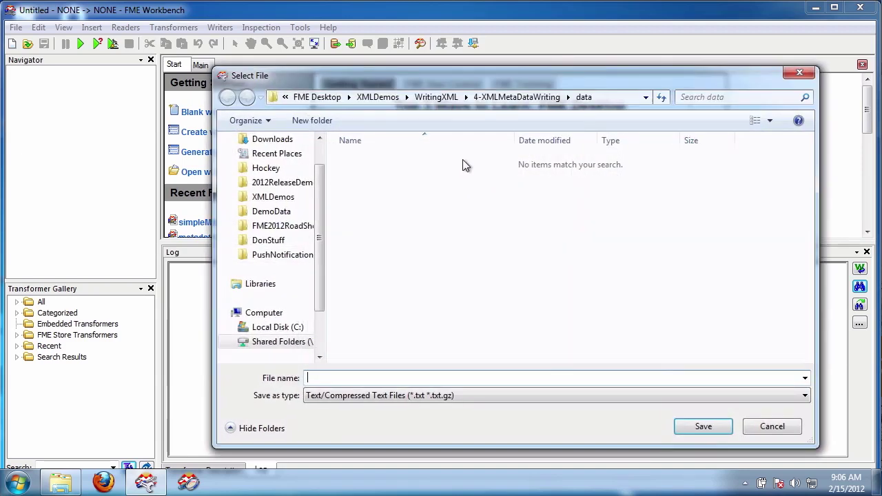
{"action": "left_click", "coordinate": [510, 97]}
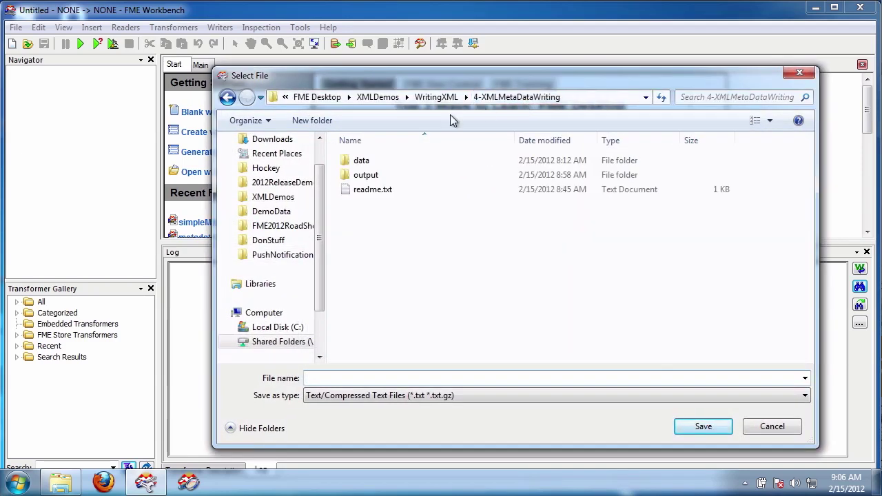
{"action": "double_click", "coordinate": [366, 175]}
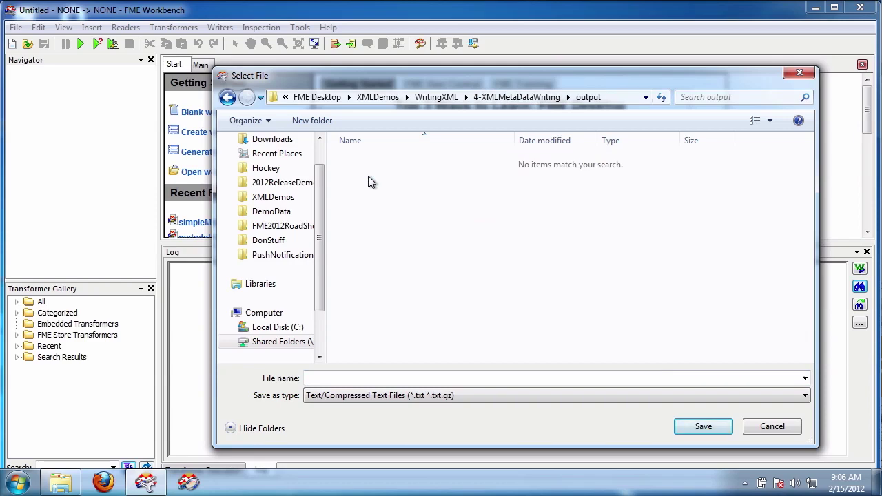
{"action": "left_click", "coordinate": [410, 377]}
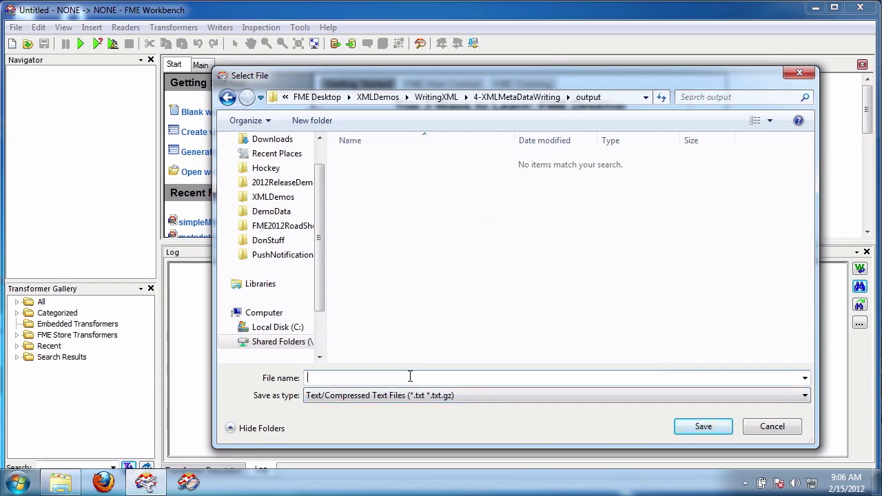
{"action": "type", "text": "feb15metadata.xml"}
{"action": "left_click", "coordinate": [703, 425]}
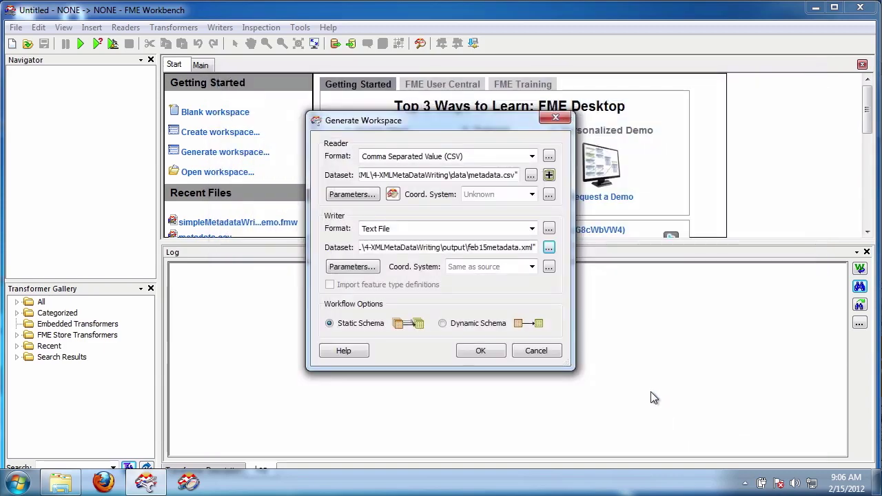
Make the CSV reader treat the first line as field names, then generate the workspace
{"action": "left_click", "coordinate": [345, 196]}
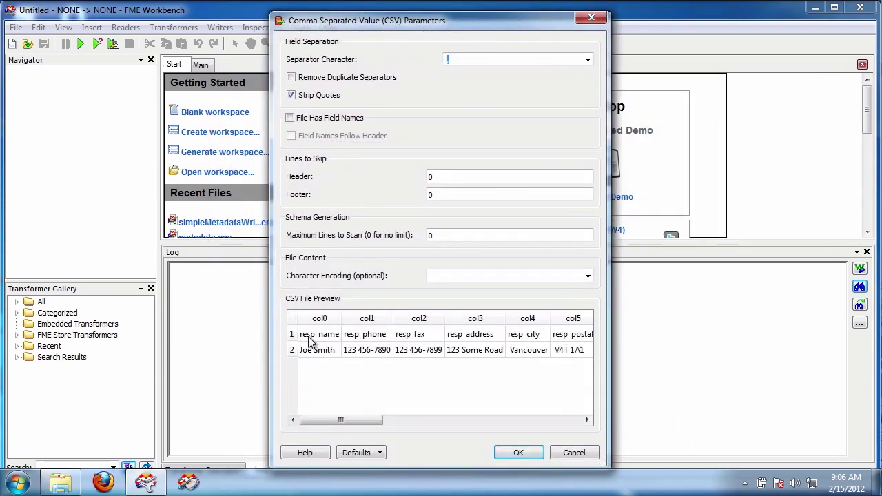
{"action": "left_click", "coordinate": [289, 117]}
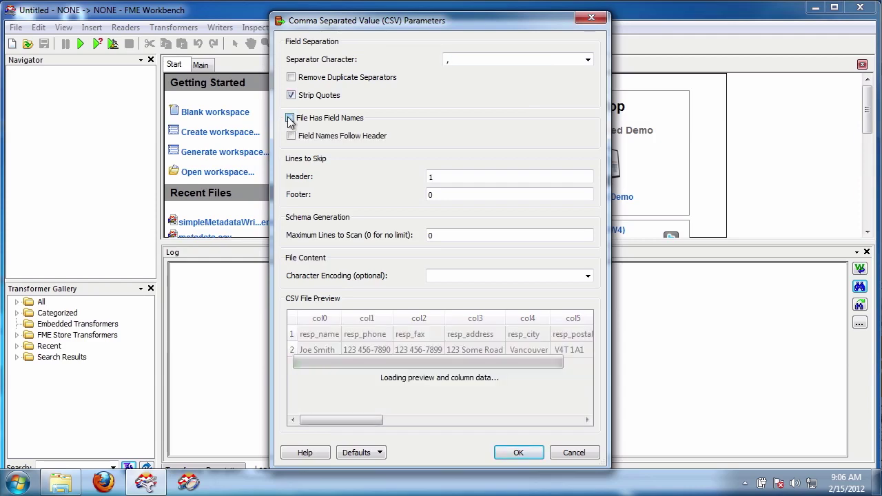
{"action": "left_click", "coordinate": [508, 455]}
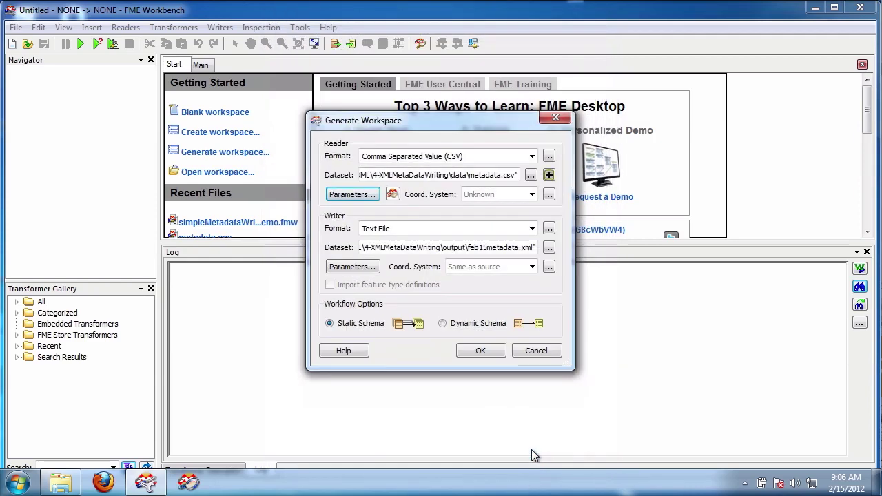
{"action": "left_click", "coordinate": [482, 351]}
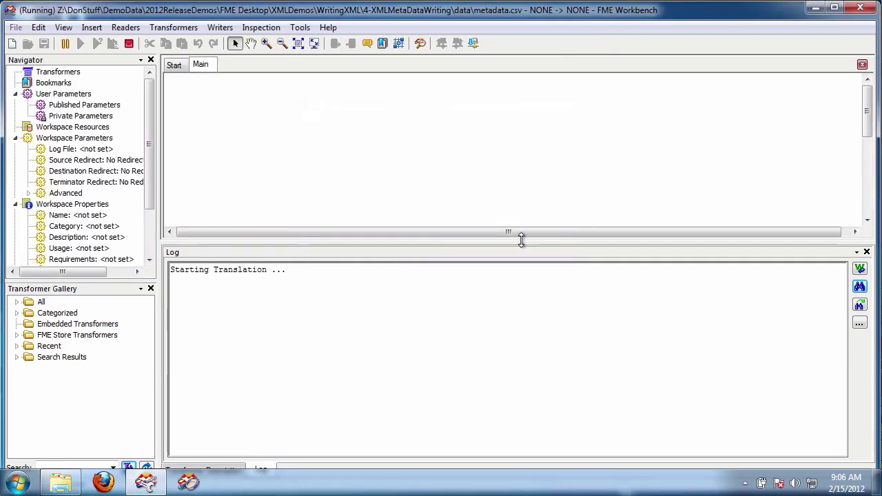
Expand the CSV reader's attributes and add an XMLTemplater beside it, moving the writer right
{"action": "left_click_drag", "start_coordinate": [504, 241], "coordinate": [503, 298]}
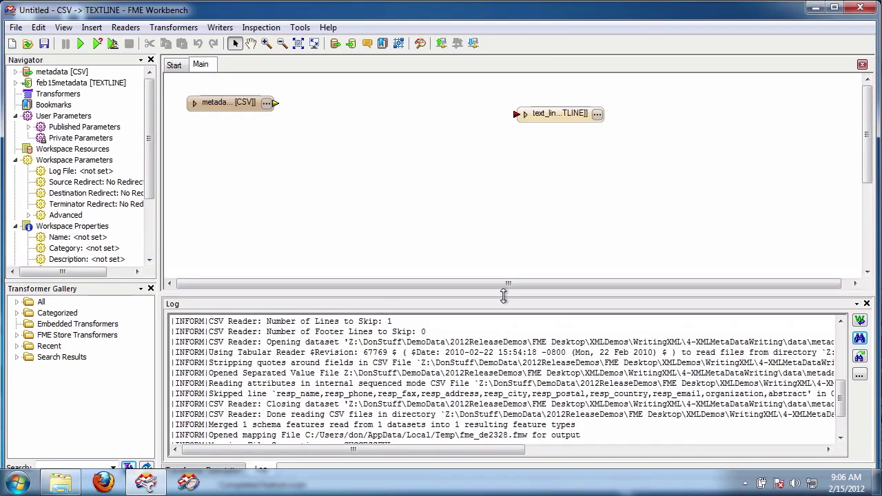
{"action": "left_click", "coordinate": [195, 104]}
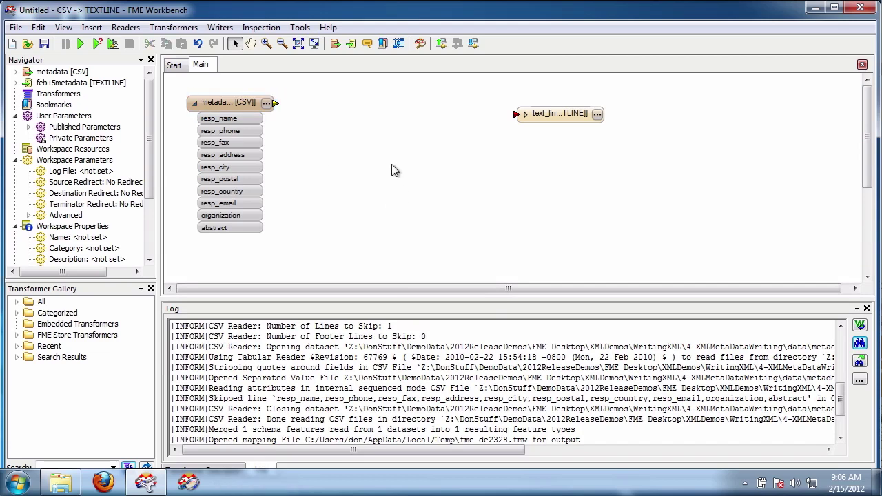
{"action": "type", "text": "xml"}
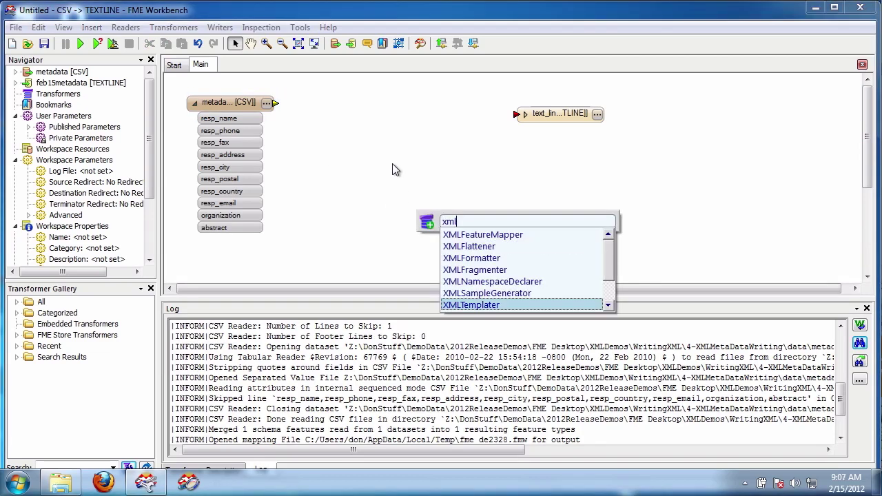
{"action": "key", "text": "Return"}
{"action": "left_click_drag", "start_coordinate": [434, 134], "coordinate": [401, 125]}
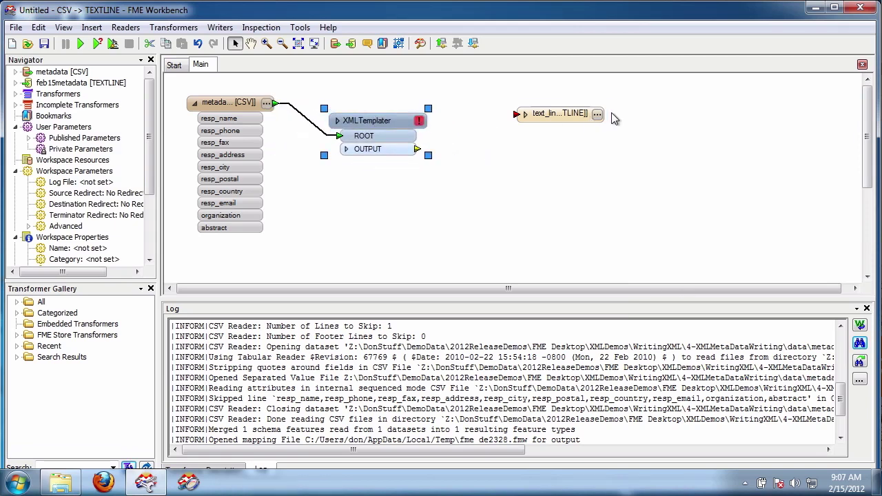
{"action": "left_click_drag", "start_coordinate": [556, 119], "coordinate": [626, 115]}
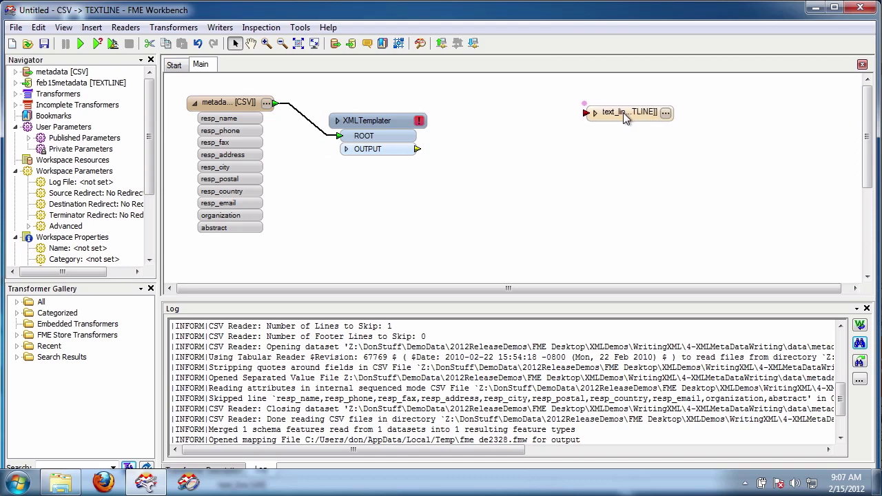
Add an XMLValidator connected after the XMLTemplater's OUTPUT port
{"action": "right_click", "coordinate": [385, 156]}
{"action": "left_click", "coordinate": [469, 147]}
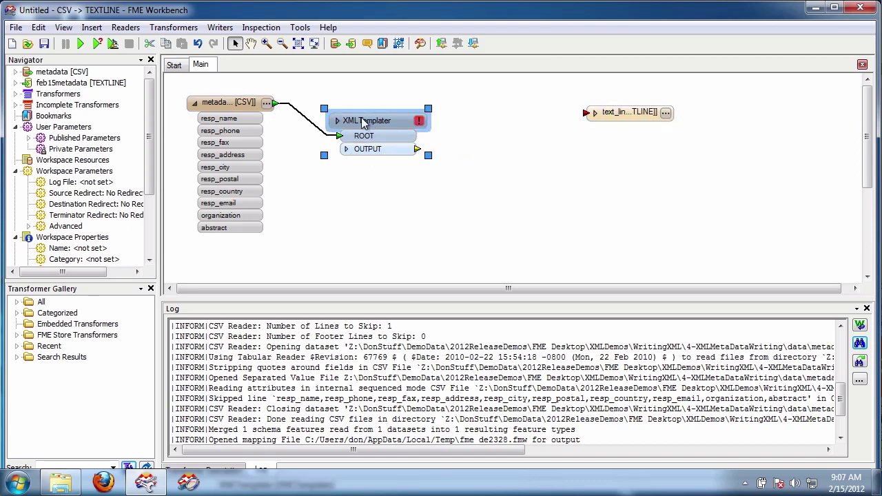
{"action": "type", "text": "xml"}
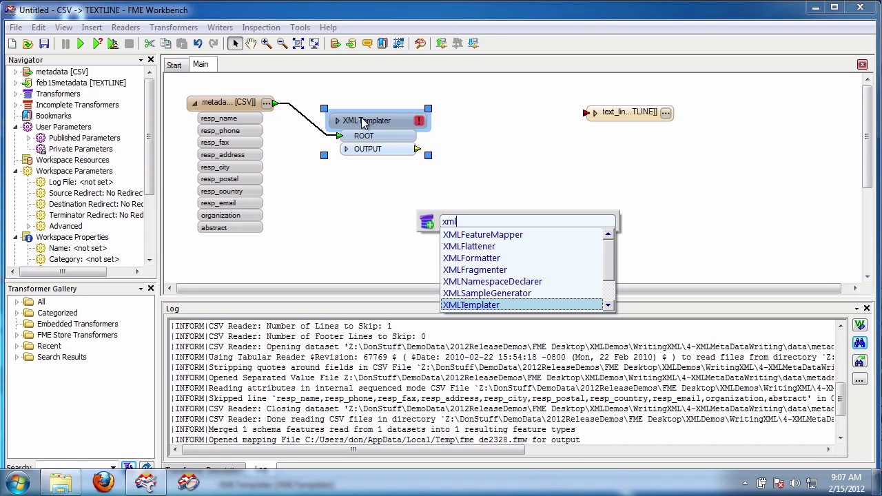
{"action": "type", "text": "v"}
{"action": "key", "text": "Return"}
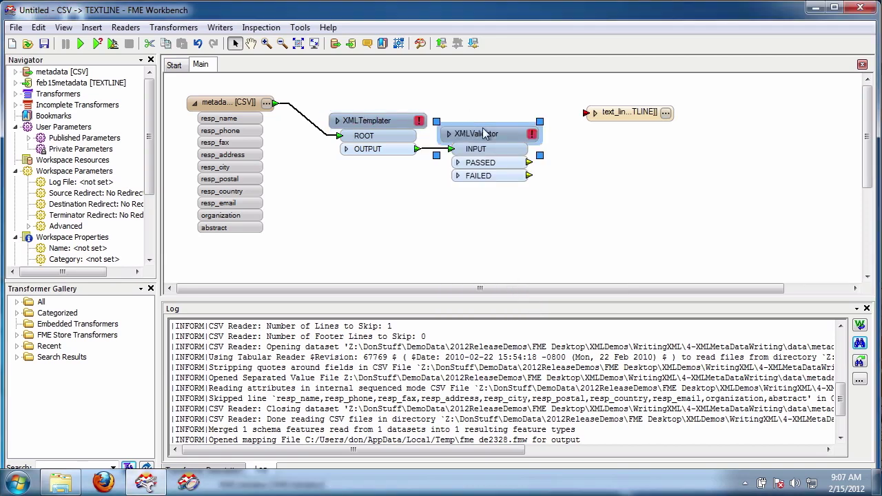
{"action": "left_click_drag", "start_coordinate": [390, 121], "coordinate": [369, 139]}
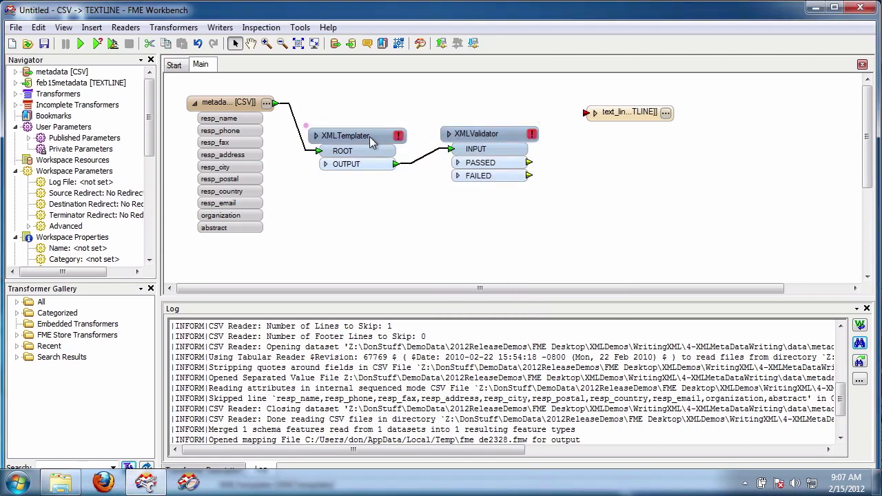
Open the XMLTemplater's ROOT template expression editor
{"action": "double_click", "coordinate": [369, 138]}
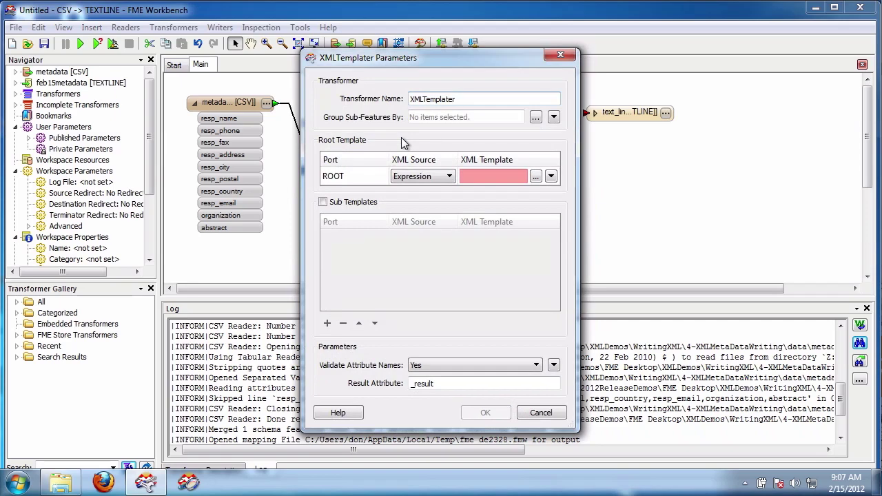
{"action": "left_click", "coordinate": [536, 177]}
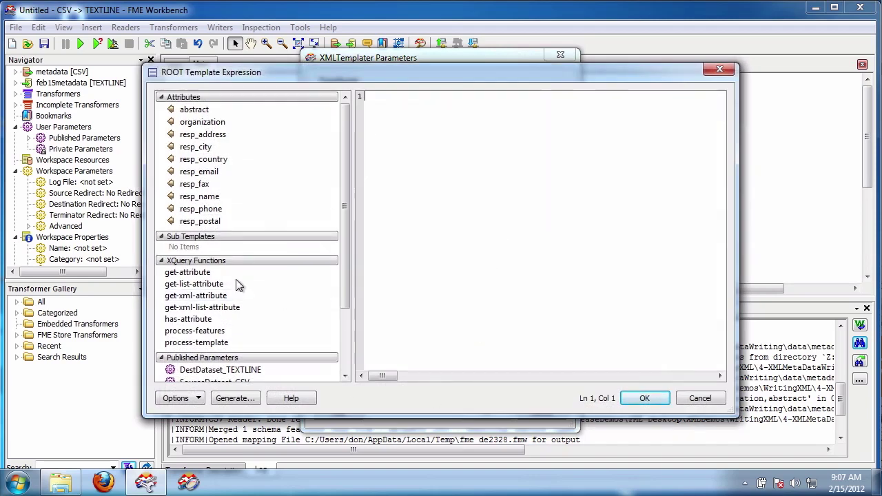
Copy all of iso_metadata.xml in Notepad++, then minimize Notepad++
{"action": "left_click", "coordinate": [60, 482]}
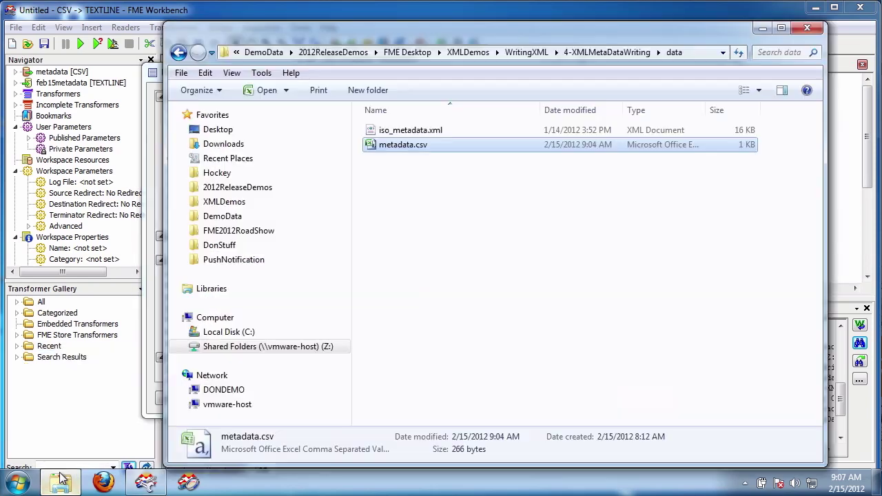
{"action": "left_click", "coordinate": [406, 131]}
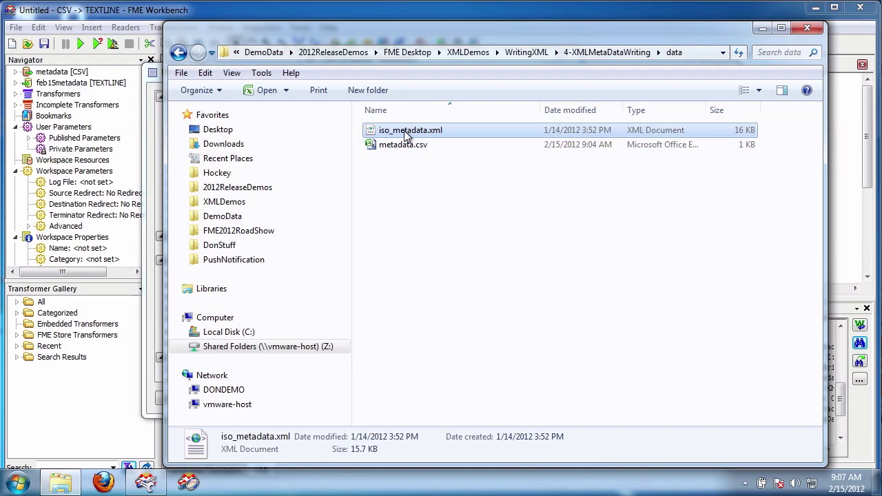
{"action": "right_click", "coordinate": [407, 132]}
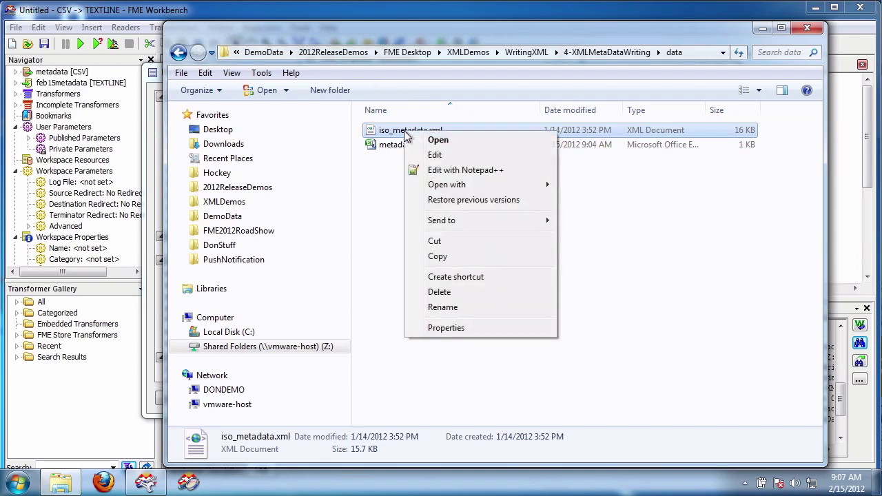
{"action": "left_click", "coordinate": [497, 170]}
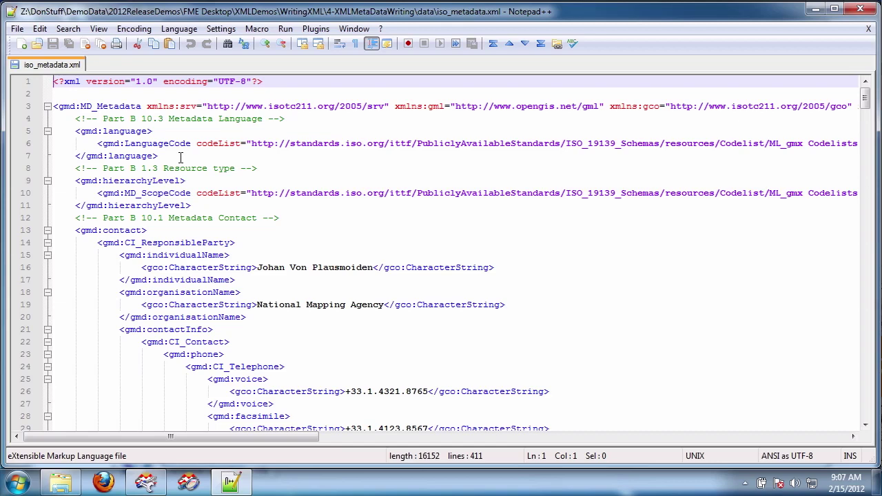
{"action": "key", "text": "ctrl+a"}
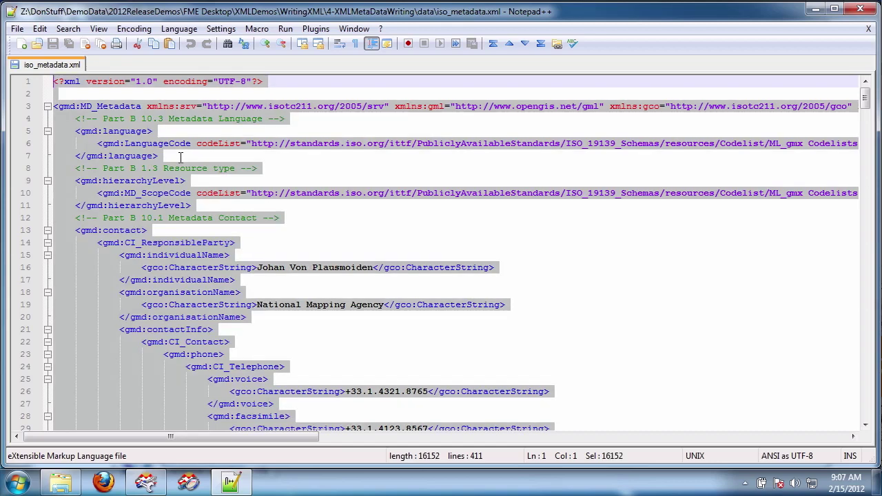
{"action": "left_click", "coordinate": [813, 10]}
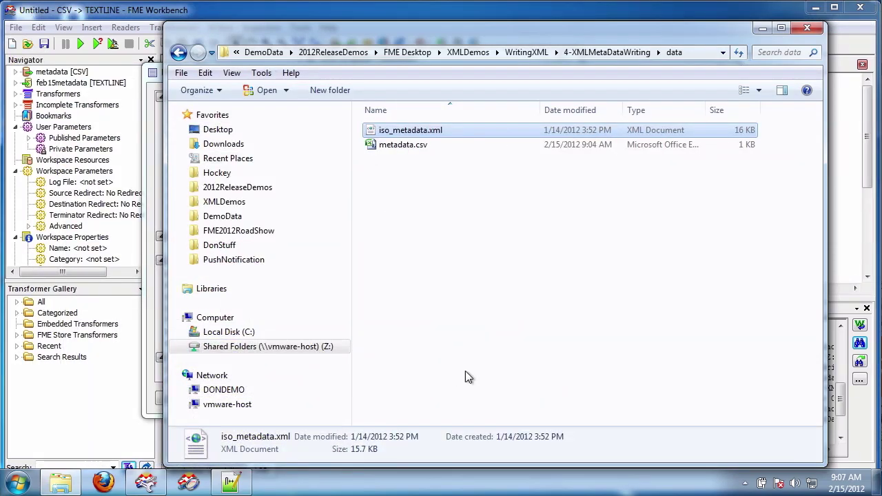
Paste the ISO metadata XML into the ROOT template and enlarge the editor window
{"action": "left_click", "coordinate": [762, 28]}
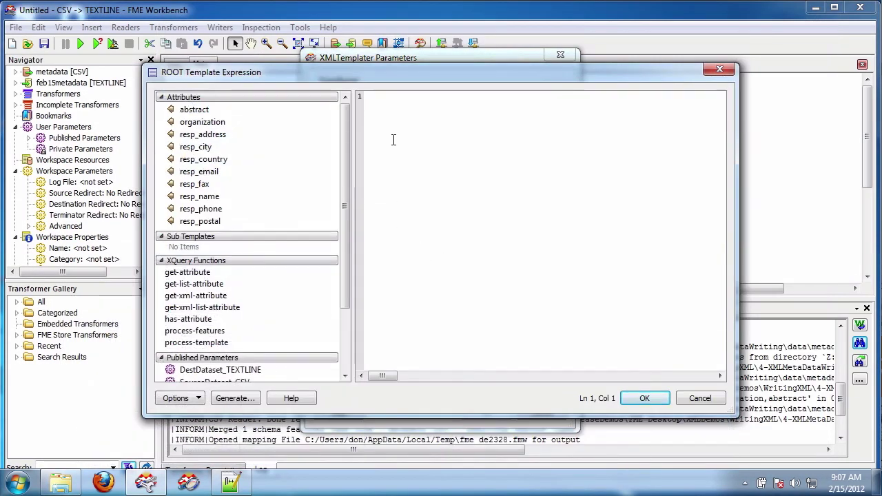
{"action": "key", "text": "ctrl+v"}
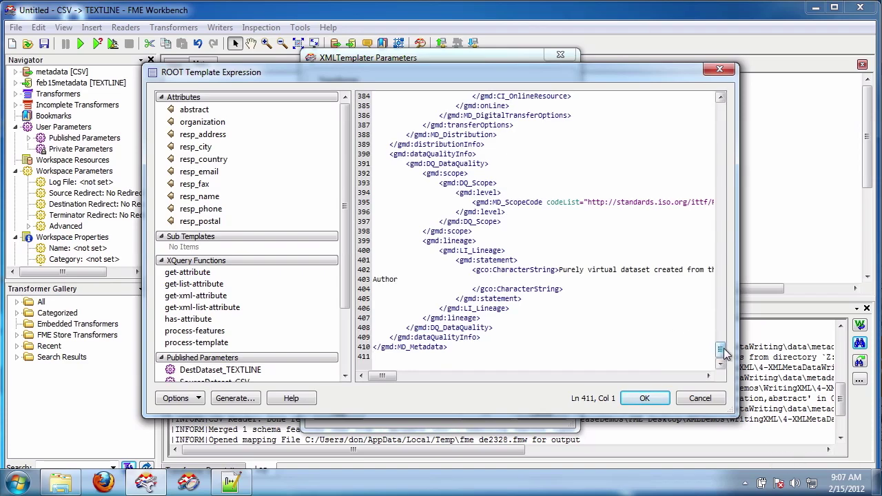
{"action": "left_click_drag", "start_coordinate": [720, 350], "coordinate": [692, 66]}
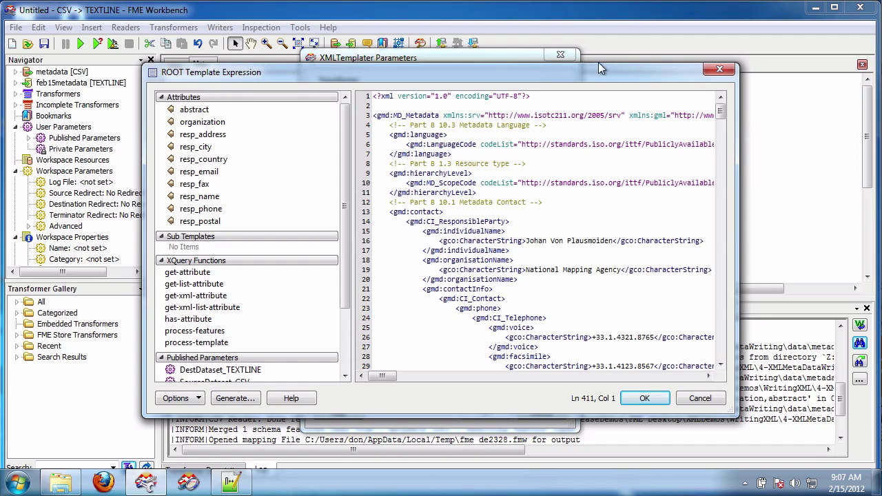
{"action": "left_click_drag", "start_coordinate": [598, 66], "coordinate": [520, 27]}
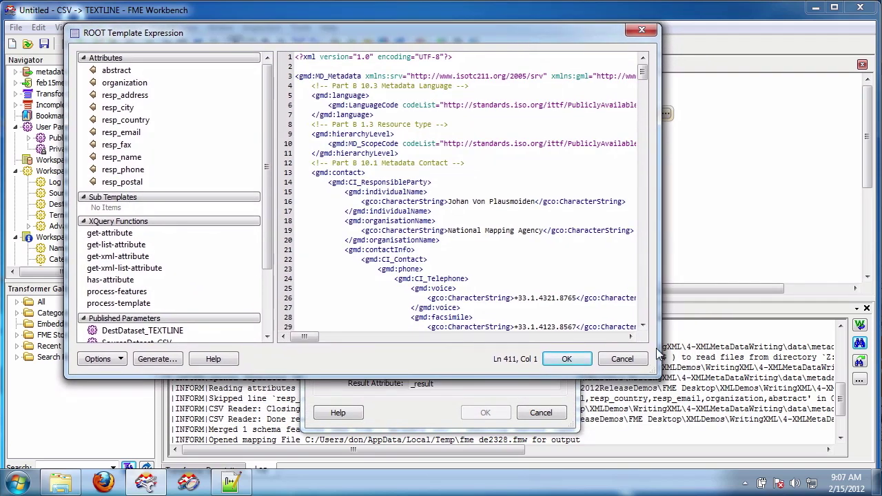
{"action": "left_click_drag", "start_coordinate": [658, 352], "coordinate": [845, 353]}
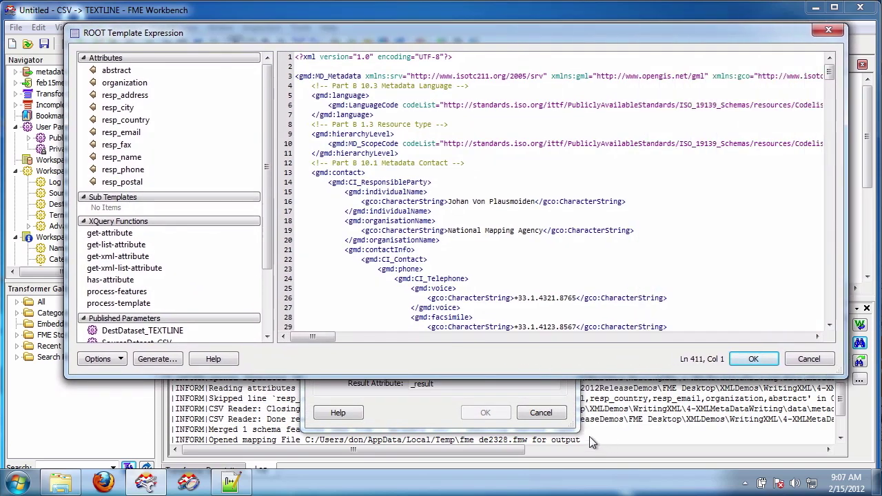
{"action": "left_click_drag", "start_coordinate": [606, 377], "coordinate": [601, 407]}
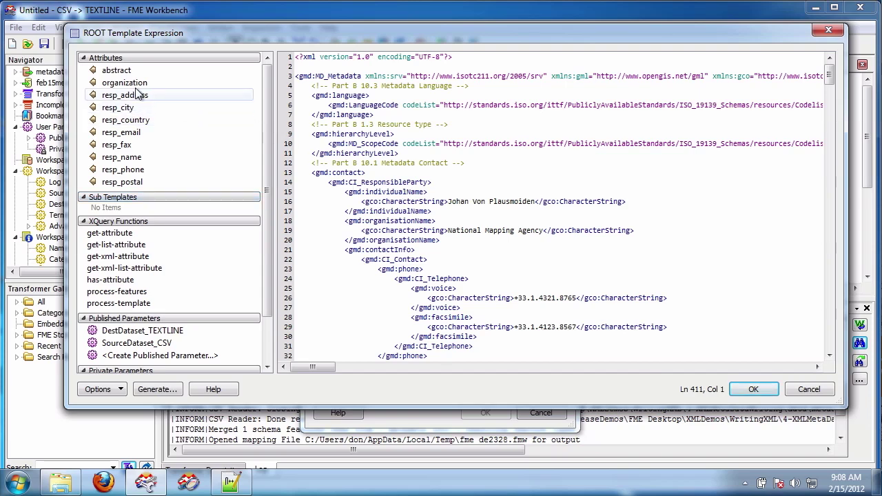
Replace the sample individual name with the resp_name attribute
{"action": "left_click_drag", "start_coordinate": [134, 157], "coordinate": [452, 201]}
{"action": "key", "text": "shift+Right"}
{"action": "key", "text": "shift+Right"}
{"action": "key", "text": "shift+Right"}
{"action": "key", "text": "shift+Right"}
{"action": "key", "text": "shift+Right"}
{"action": "key", "text": "shift+Right"}
{"action": "key", "text": "shift+Right"}
{"action": "key", "text": "shift+Right"}
{"action": "key", "text": "shift+Right"}
{"action": "key", "text": "shift+Right"}
{"action": "key", "text": "shift+Right"}
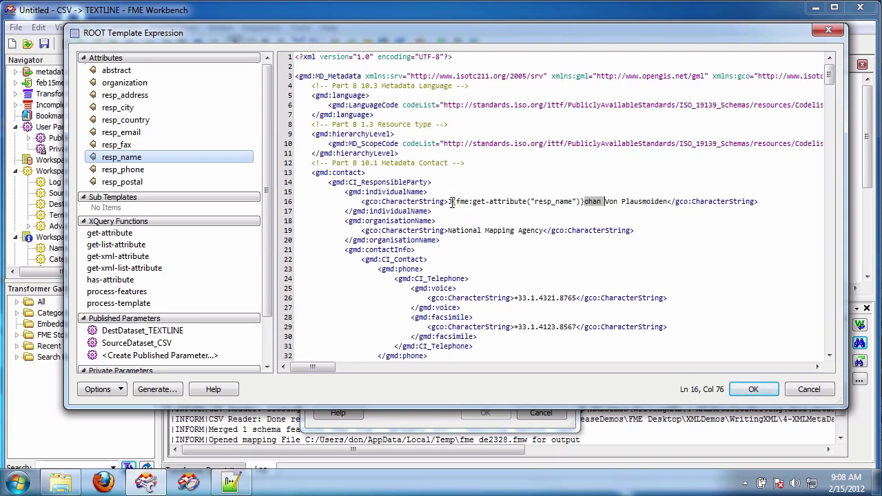
{"action": "key", "text": "shift+Right"}
{"action": "key", "text": "shift+Right"}
{"action": "key", "text": "shift+Right"}
{"action": "key", "text": "shift+Right"}
{"action": "key", "text": "shift+Right"}
{"action": "key", "text": "shift+Right"}
{"action": "key", "text": "shift+Right"}
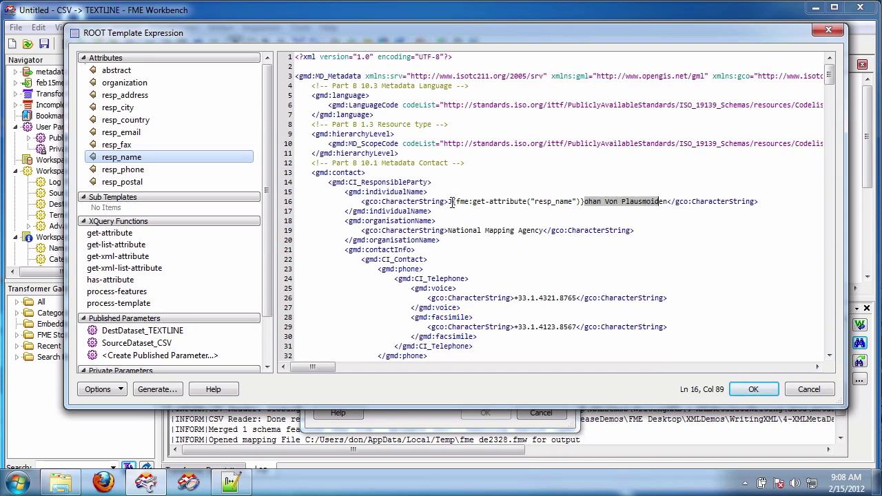
{"action": "key", "text": "shift+Right"}
{"action": "key", "text": "shift+Right"}
{"action": "key", "text": "Delete"}
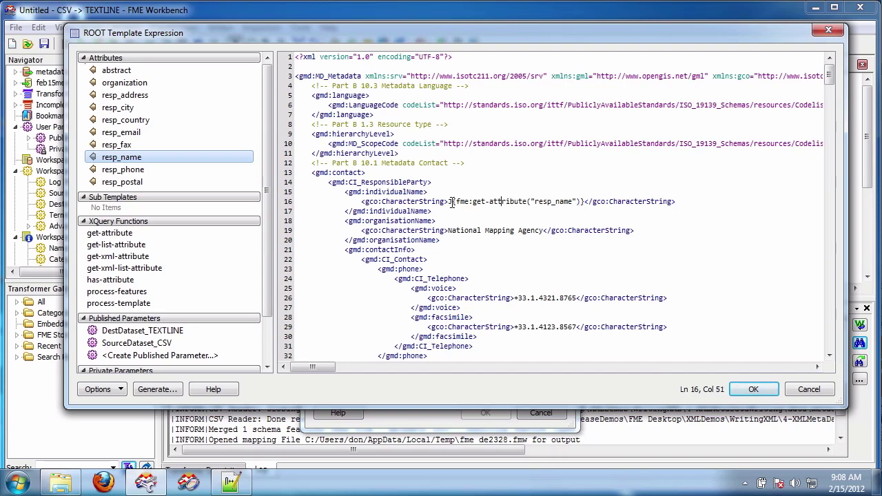
{"action": "key", "text": "BackSpace"}
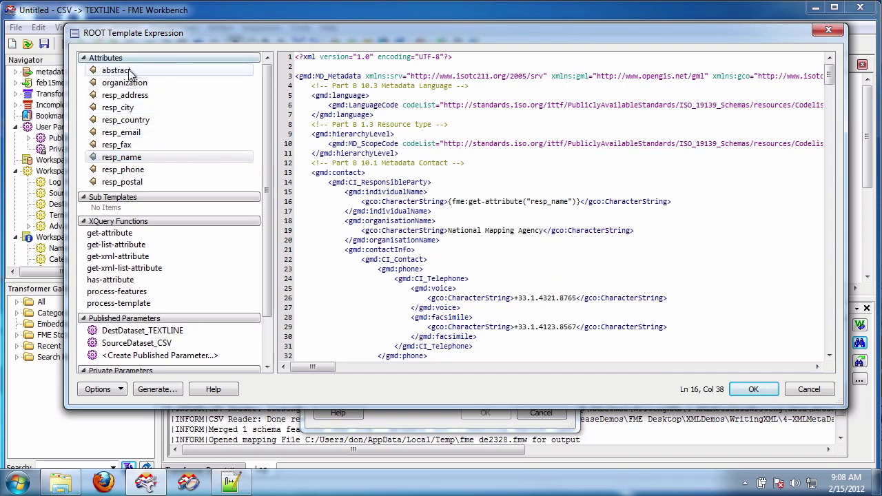
Replace the sample organisation name and voice number with the organization and resp_phone attributes
{"action": "left_click_drag", "start_coordinate": [126, 87], "coordinate": [448, 227]}
{"action": "key", "text": "shift+Right"}
{"action": "key", "text": "shift+Right"}
{"action": "key", "text": "shift+Right"}
{"action": "key", "text": "shift+Right"}
{"action": "key", "text": "shift+Right"}
{"action": "key", "text": "shift+Right"}
{"action": "key", "text": "shift+Right"}
{"action": "key", "text": "shift+Right"}
{"action": "key", "text": "shift+Right"}
{"action": "key", "text": "shift+Right"}
{"action": "key", "text": "shift+Right"}
{"action": "key", "text": "shift+Right"}
{"action": "key", "text": "shift+Right"}
{"action": "key", "text": "shift+Right"}
{"action": "key", "text": "shift+Right"}
{"action": "key", "text": "shift+Right"}
{"action": "key", "text": "shift+Right"}
{"action": "key", "text": "shift+Right"}
{"action": "key", "text": "shift+Right"}
{"action": "key", "text": "shift+Right"}
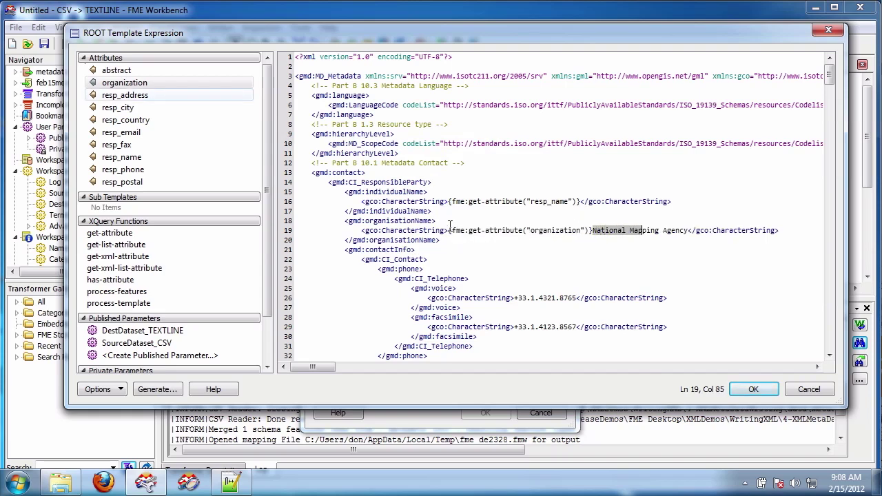
{"action": "key", "text": "Delete"}
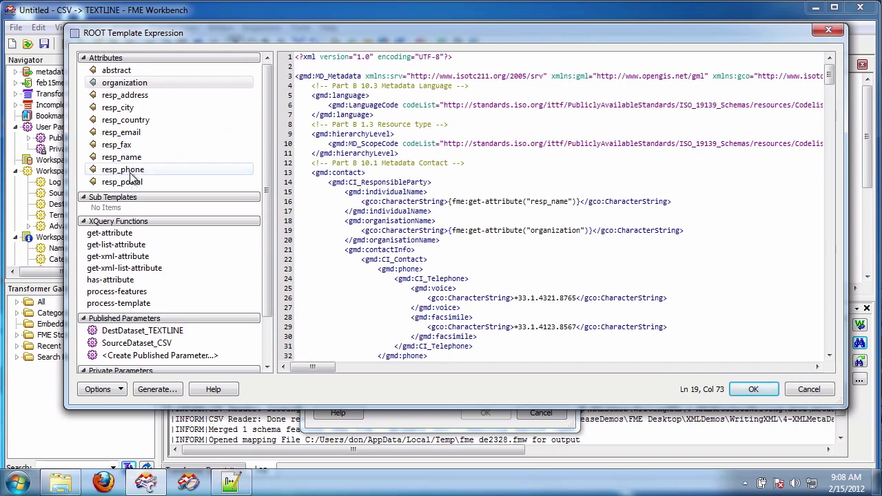
{"action": "left_click_drag", "start_coordinate": [132, 178], "coordinate": [518, 305]}
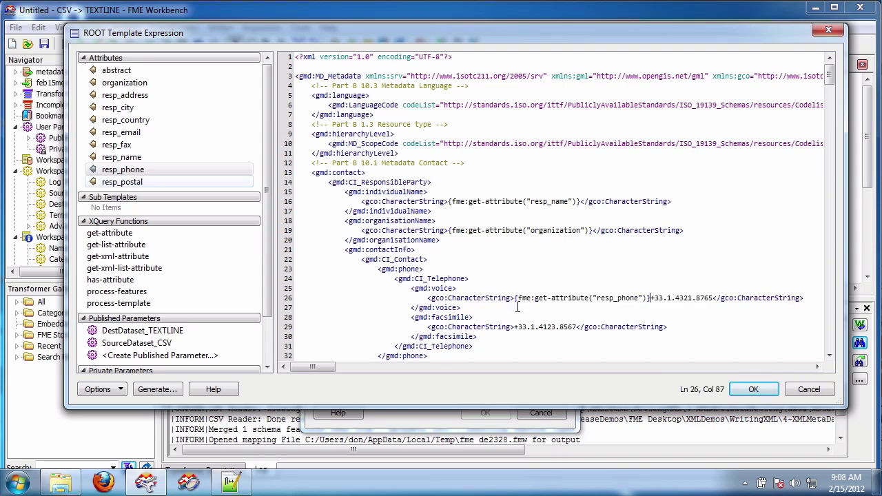
{"action": "key", "text": "shift+Right"}
{"action": "key", "text": "shift+Right"}
{"action": "key", "text": "shift+Right"}
{"action": "key", "text": "shift+Right"}
{"action": "key", "text": "shift+Right"}
{"action": "key", "text": "shift+Right"}
{"action": "key", "text": "shift+Right"}
{"action": "key", "text": "shift+Right"}
{"action": "key", "text": "shift+Right"}
{"action": "key", "text": "shift+Right"}
{"action": "key", "text": "shift+Right"}
{"action": "key", "text": "shift+Right"}
{"action": "key", "text": "shift+Right"}
{"action": "key", "text": "shift+Right"}
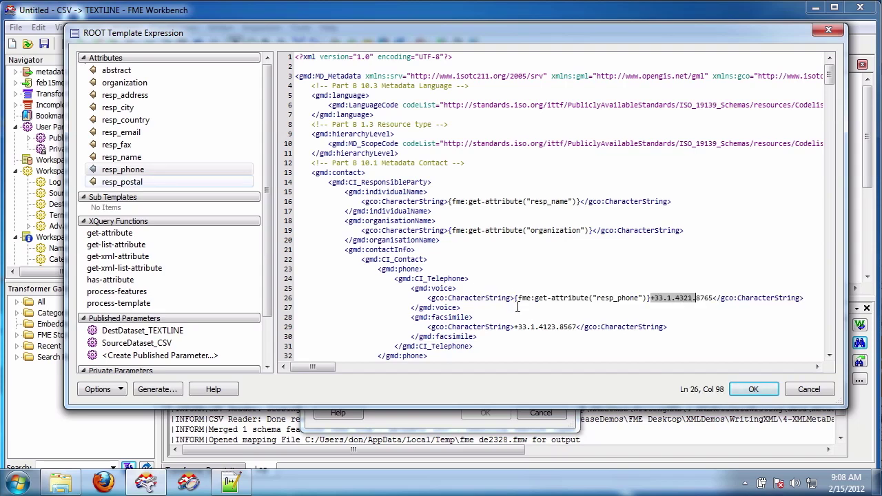
{"action": "key", "text": "shift+Right"}
{"action": "key", "text": "Delete"}
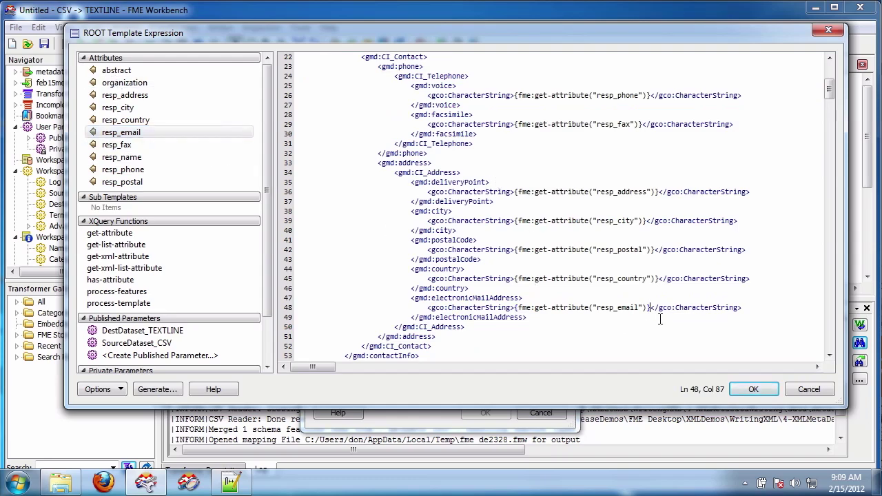
Replace the sample abstract text with the abstract attribute
{"action": "scroll", "coordinate": [631, 297], "scroll_direction": "down", "scroll_amount": 20}
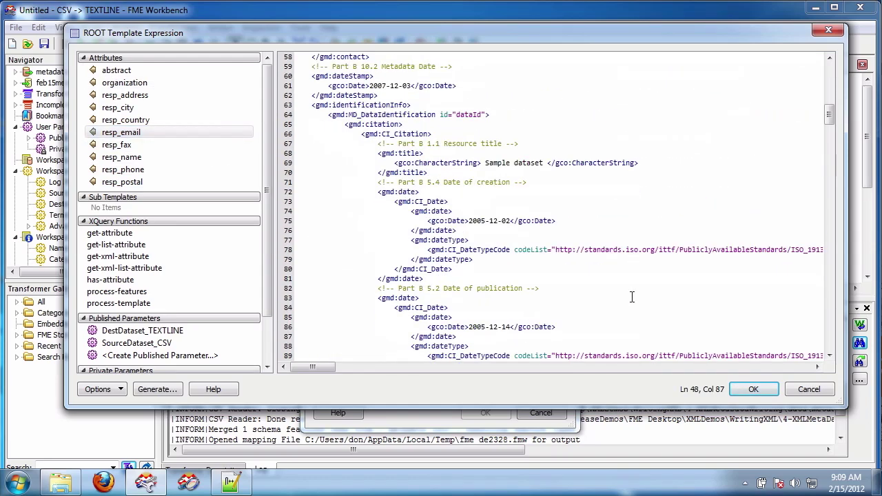
{"action": "scroll", "coordinate": [632, 297], "scroll_direction": "down", "scroll_amount": 7}
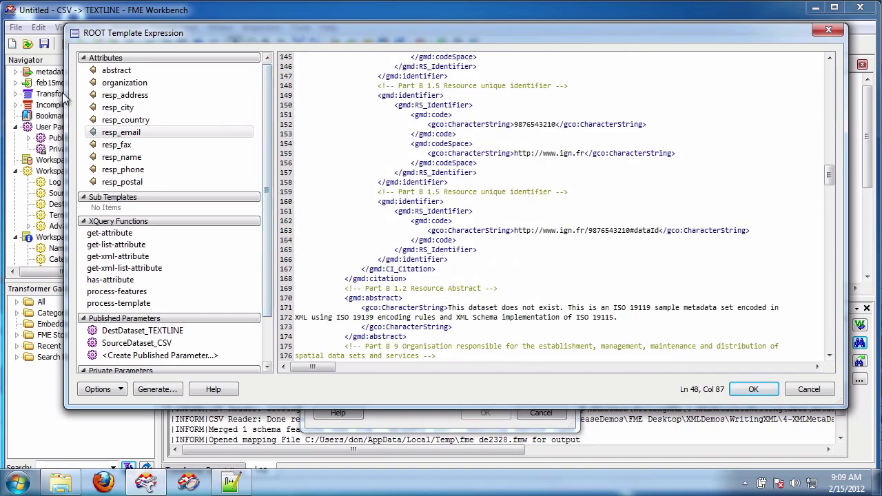
{"action": "left_click_drag", "start_coordinate": [121, 75], "coordinate": [452, 310]}
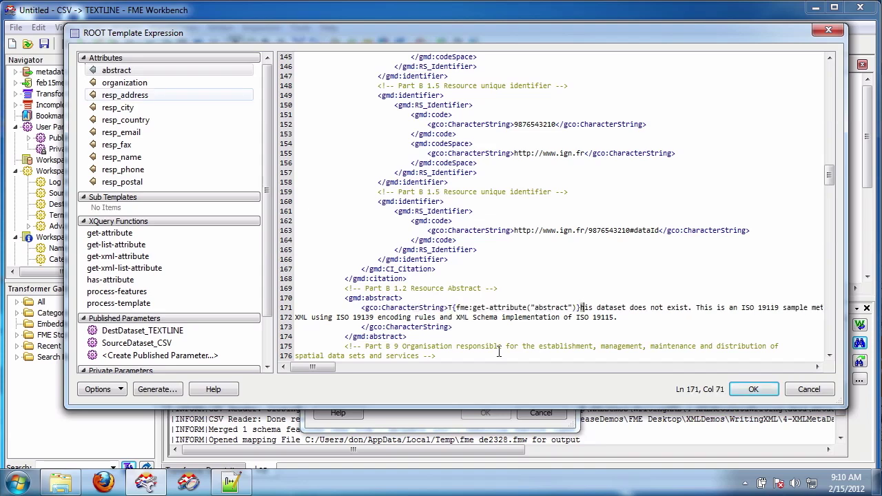
{"action": "key", "text": "shift+Down"}
{"action": "key", "text": "shift+End"}
{"action": "key", "text": "Delete"}
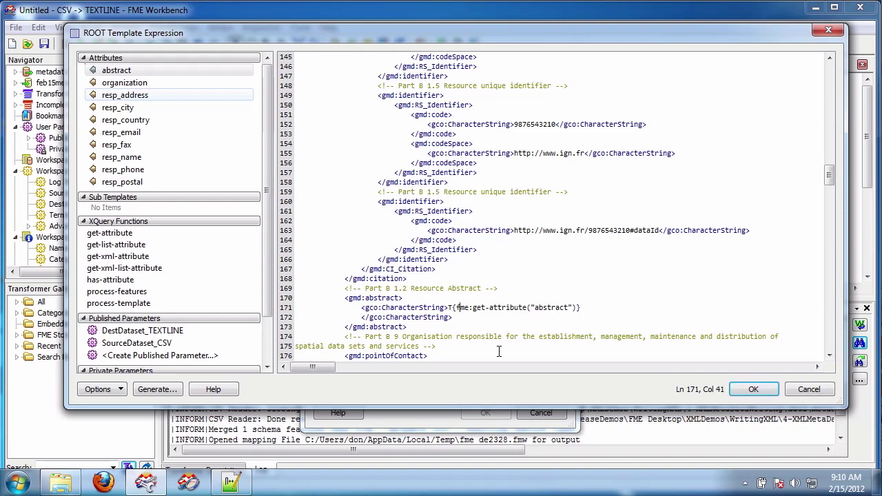
{"action": "key", "text": "Delete"}
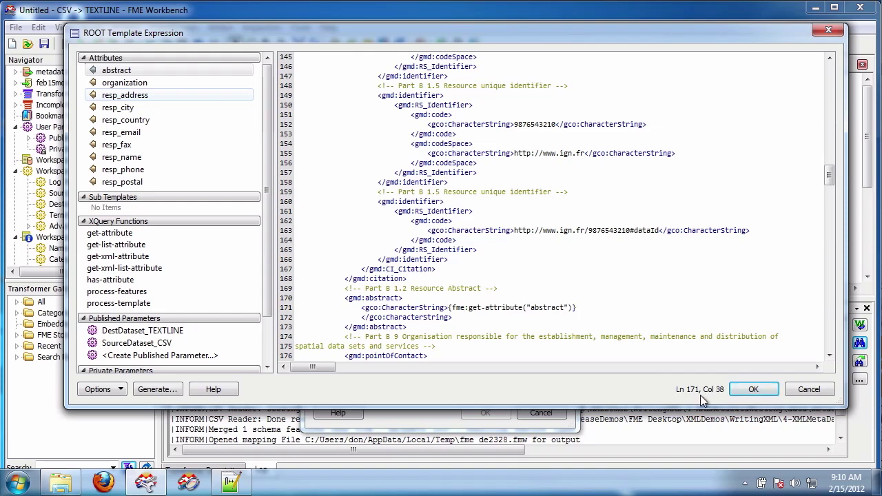
Accept the template and rename the XMLTemplater's result attribute to XMLOUT
{"action": "left_click", "coordinate": [750, 390]}
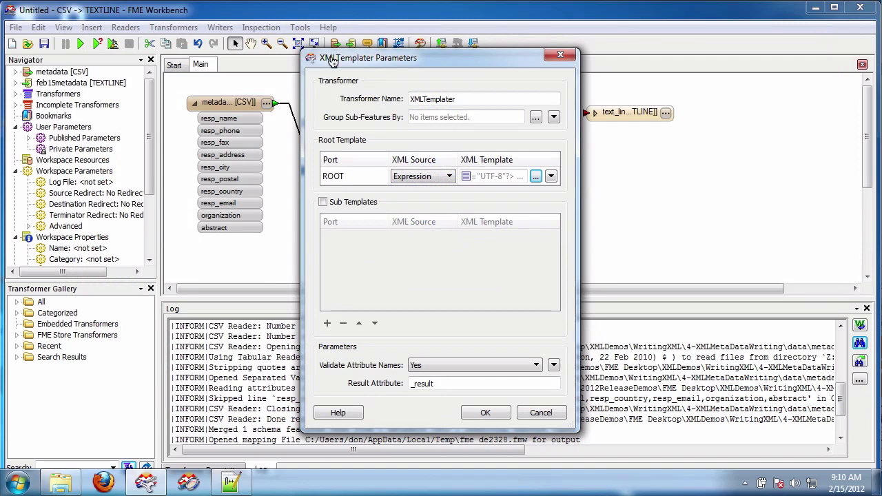
{"action": "left_click", "coordinate": [493, 416]}
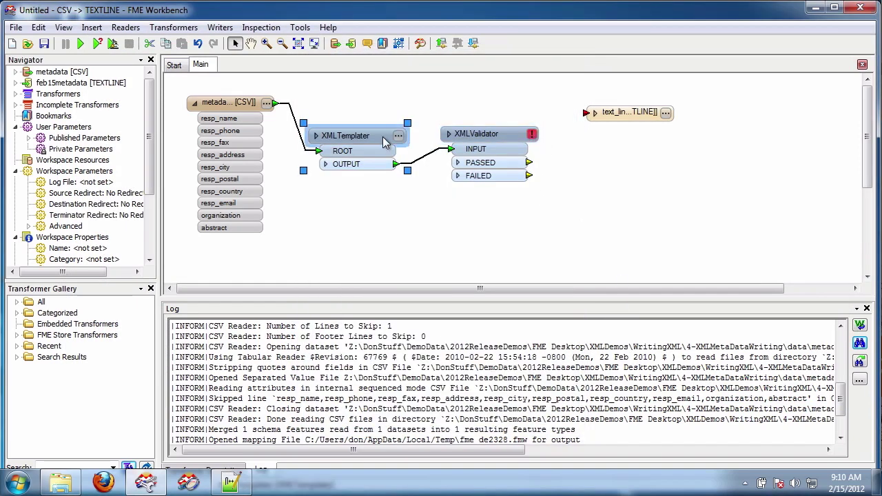
{"action": "left_click", "coordinate": [401, 137]}
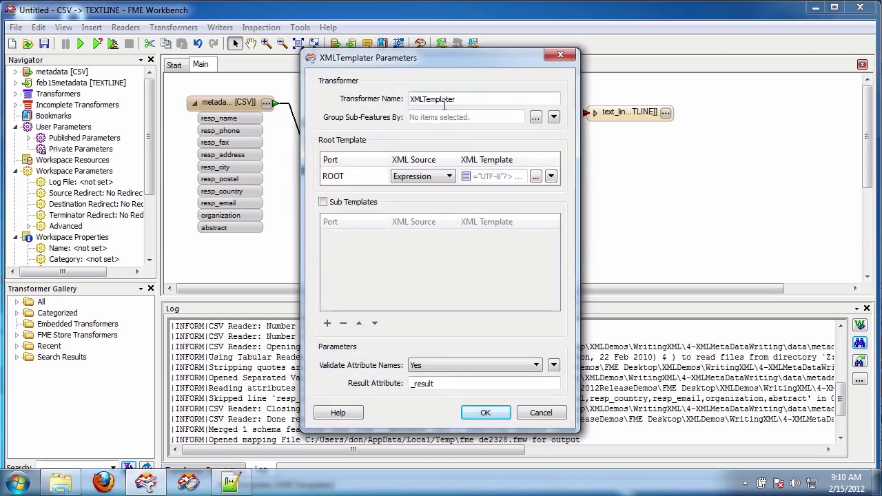
{"action": "double_click", "coordinate": [422, 384]}
{"action": "type", "text": "XMLOUT"}
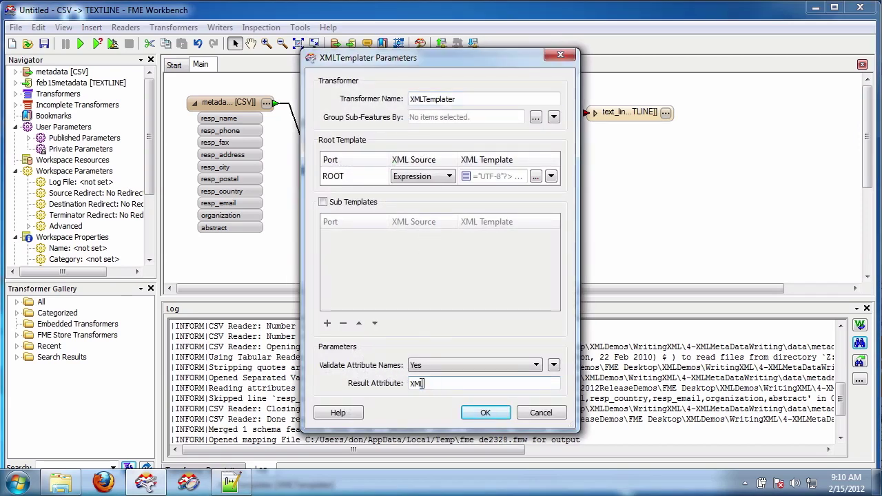
{"action": "left_click", "coordinate": [485, 413]}
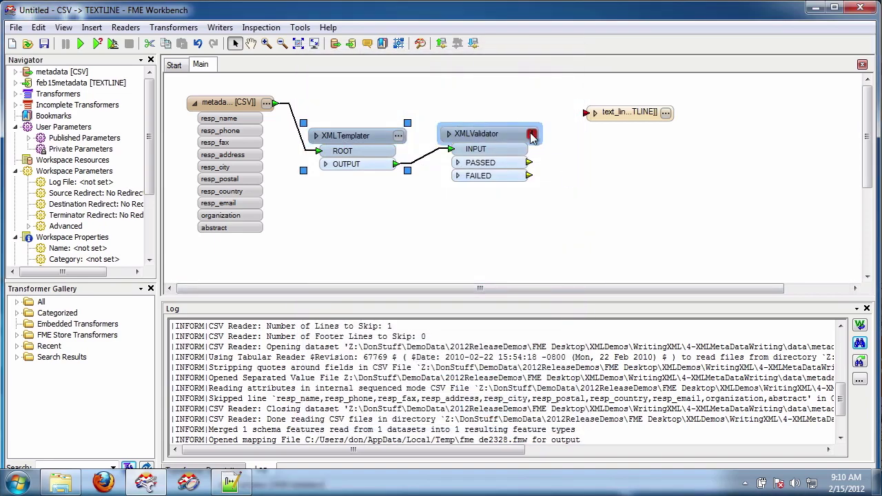
Have the XMLValidator check XMLOUT and connect its PASSED port to the text_line writer
{"action": "left_click", "coordinate": [532, 133]}
{"action": "left_click", "coordinate": [599, 194]}
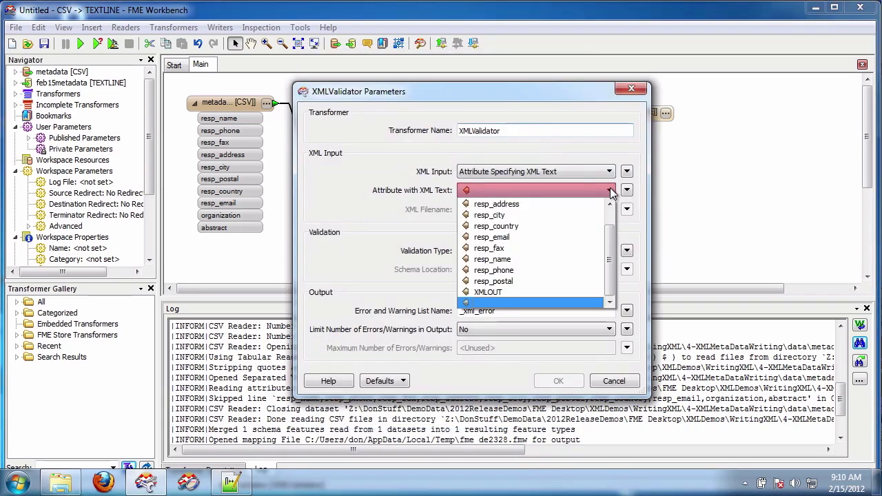
{"action": "left_click", "coordinate": [490, 296]}
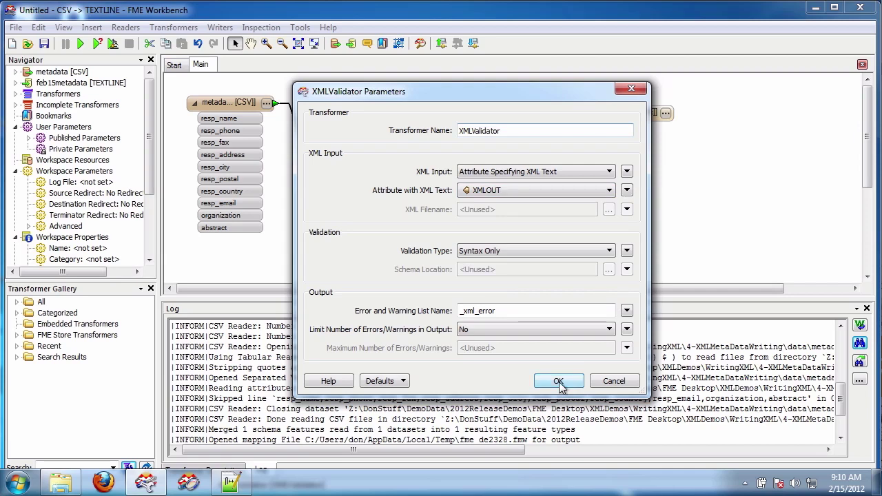
{"action": "left_click", "coordinate": [560, 382]}
{"action": "left_click_drag", "start_coordinate": [541, 159], "coordinate": [613, 124]}
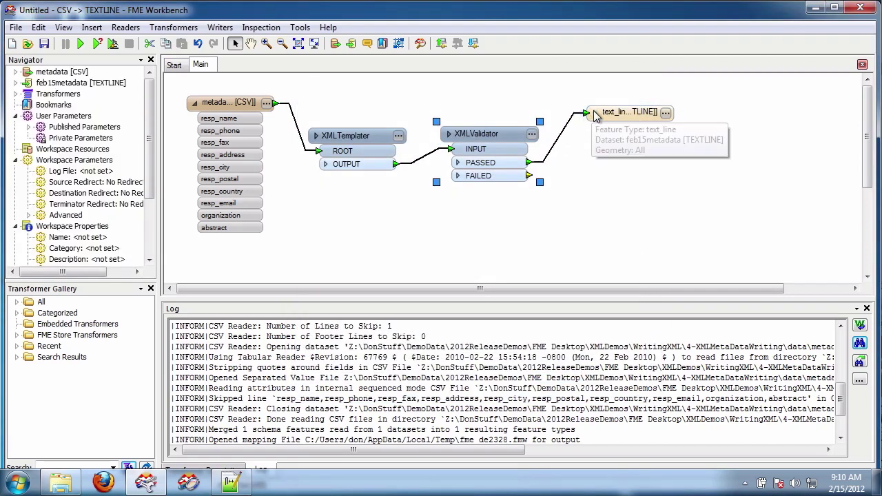
Map XMLOUT to the writer's text_line_data attribute and run the translation
{"action": "left_click", "coordinate": [595, 113]}
{"action": "left_click", "coordinate": [457, 162]}
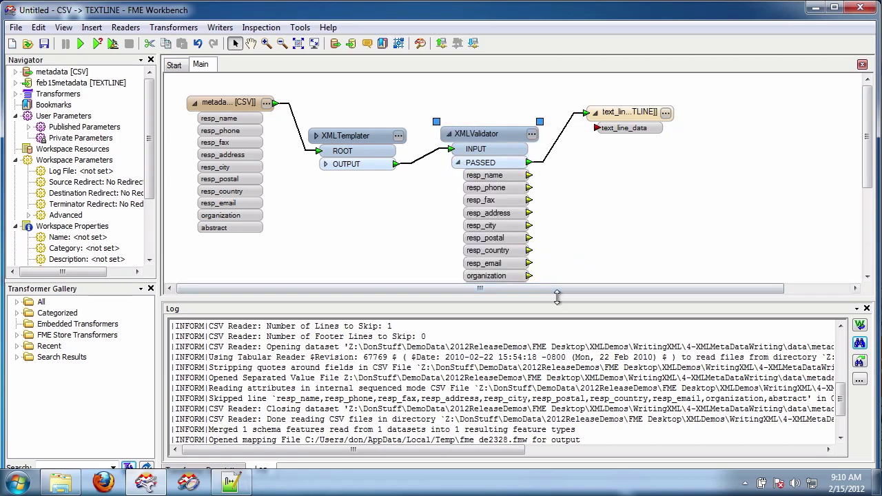
{"action": "left_click_drag", "start_coordinate": [559, 308], "coordinate": [559, 379]}
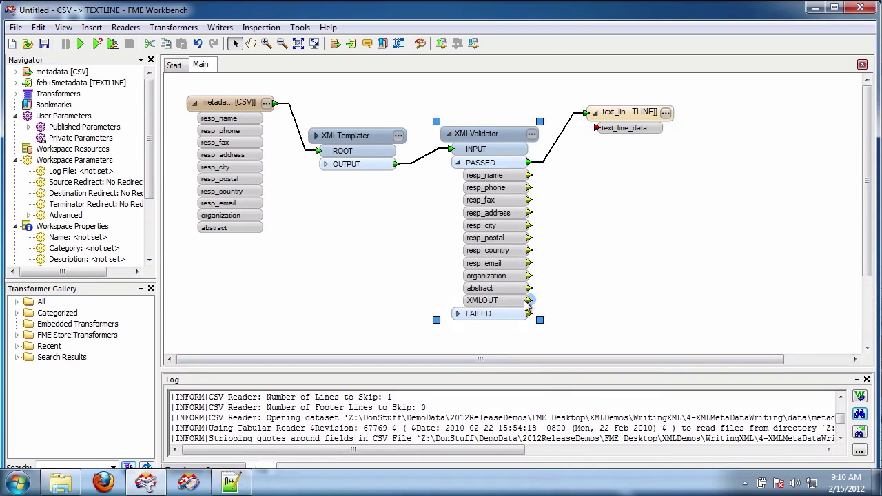
{"action": "left_click_drag", "start_coordinate": [529, 303], "coordinate": [597, 129]}
{"action": "left_click", "coordinate": [220, 270]}
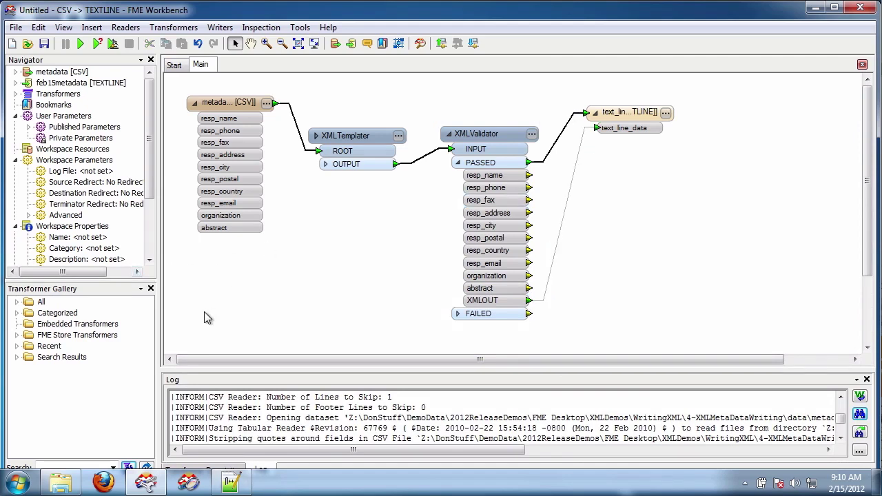
{"action": "left_click", "coordinate": [79, 42]}
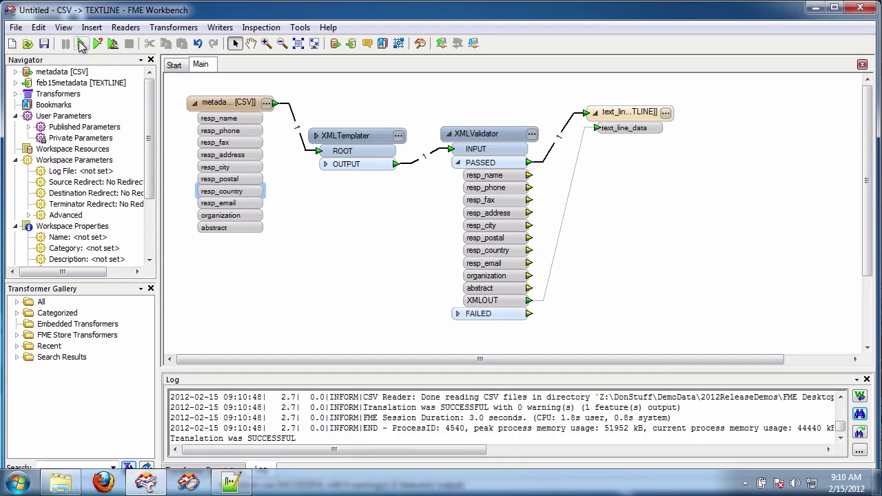
Open the generated feb15metadata.xml from the output folder in Internet Explorer
{"action": "left_click", "coordinate": [61, 483]}
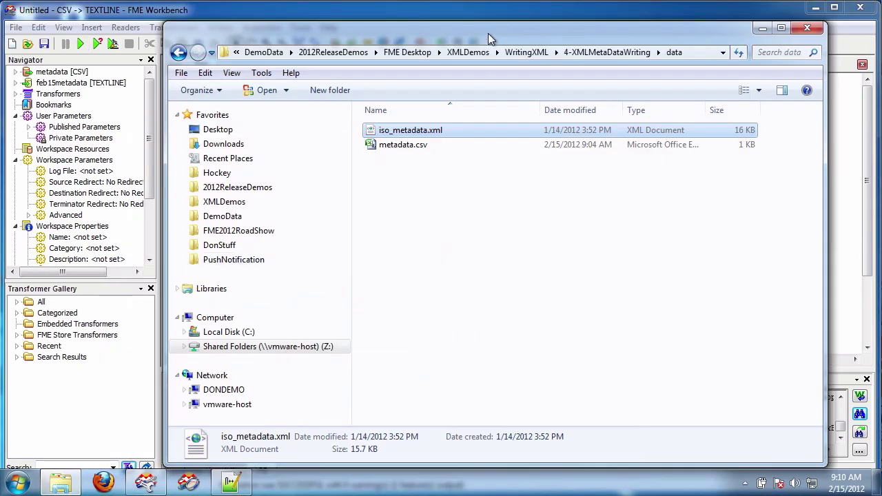
{"action": "left_click", "coordinate": [609, 53]}
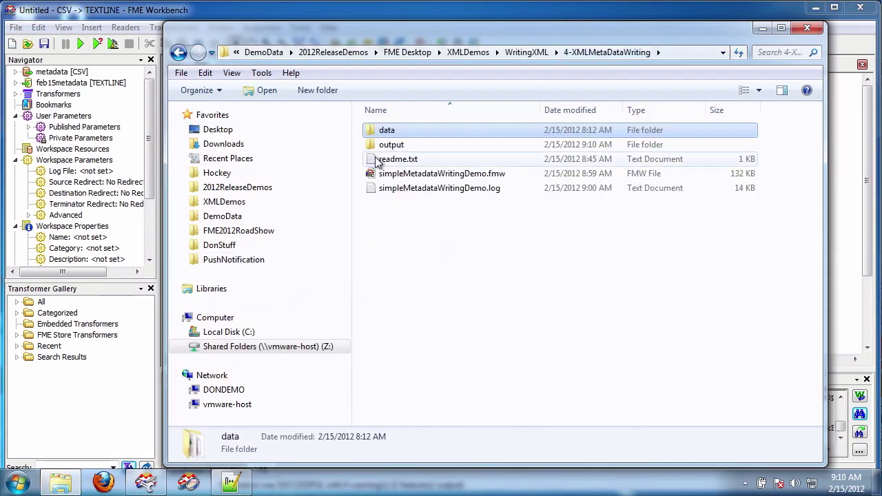
{"action": "double_click", "coordinate": [401, 145]}
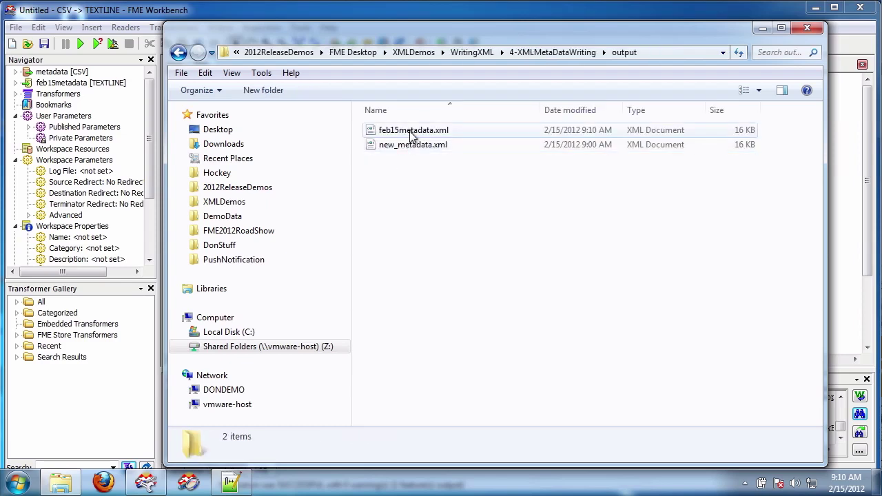
{"action": "left_click", "coordinate": [412, 132]}
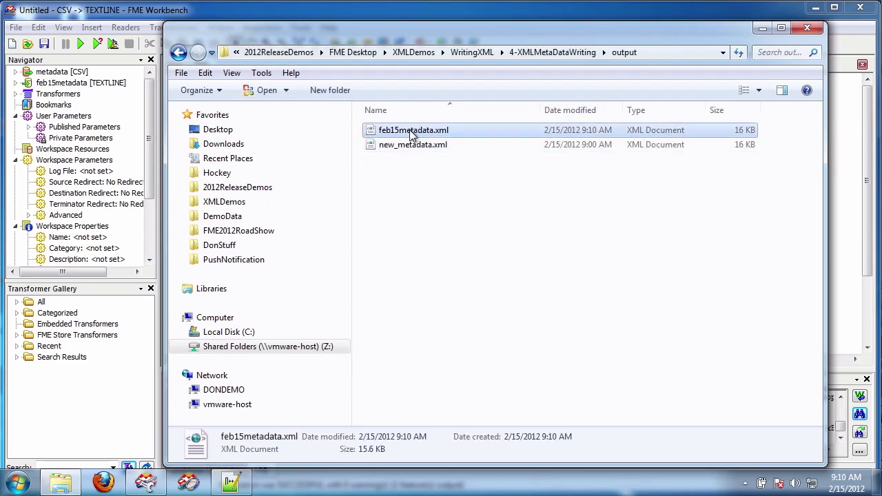
{"action": "double_click", "coordinate": [411, 132]}
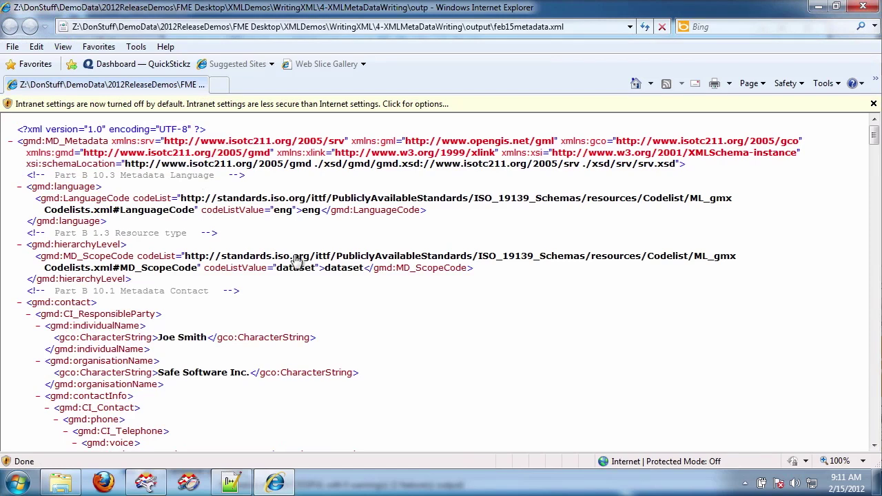
Find 'abstract' in the generated XML, locating 'This dataset is for demo purposes only.'
{"action": "scroll", "coordinate": [303, 361], "scroll_direction": "down", "scroll_amount": 3}
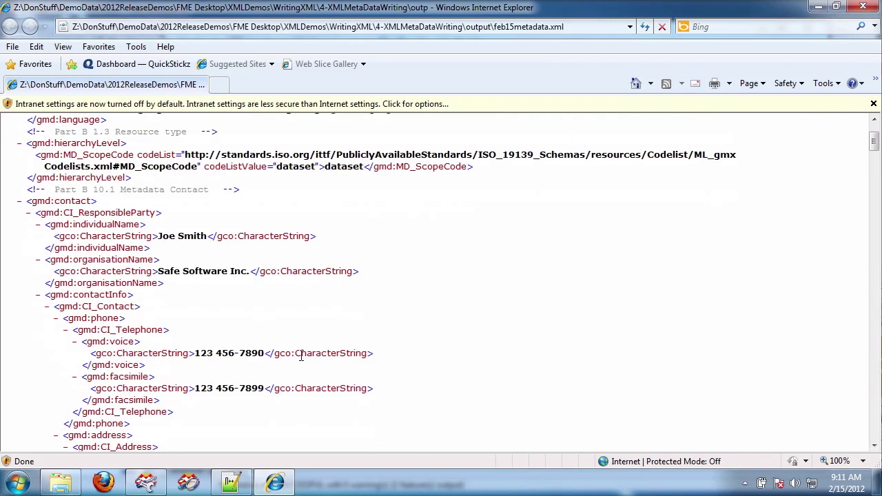
{"action": "scroll", "coordinate": [302, 355], "scroll_direction": "down", "scroll_amount": 3}
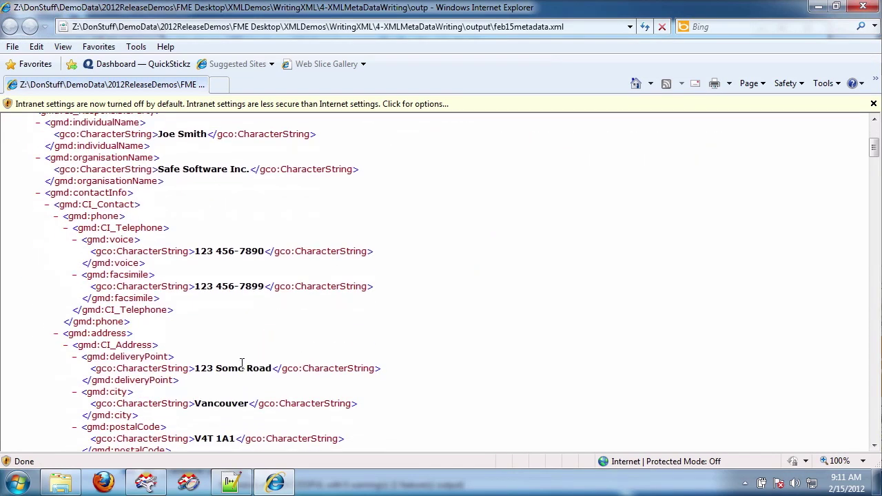
{"action": "scroll", "coordinate": [241, 363], "scroll_direction": "down", "scroll_amount": 3}
{"action": "scroll", "coordinate": [477, 336], "scroll_direction": "down", "scroll_amount": 6}
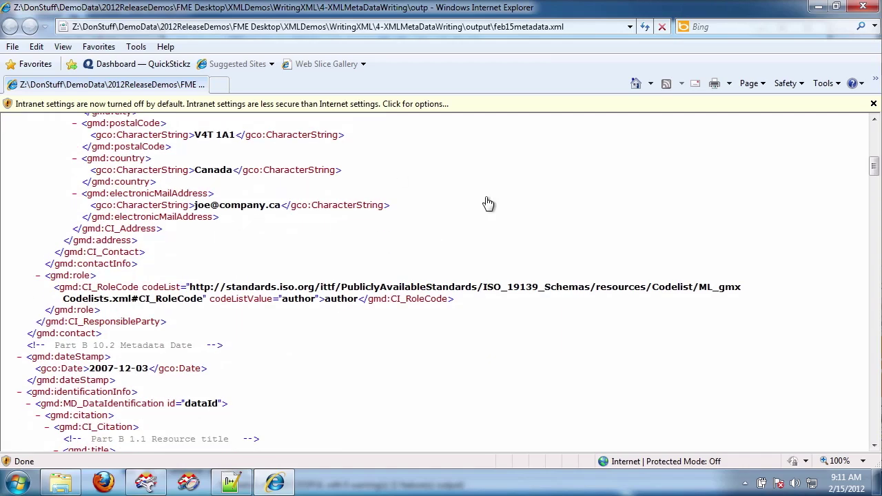
{"action": "key", "text": "ctrl+f"}
{"action": "type", "text": "abstract"}
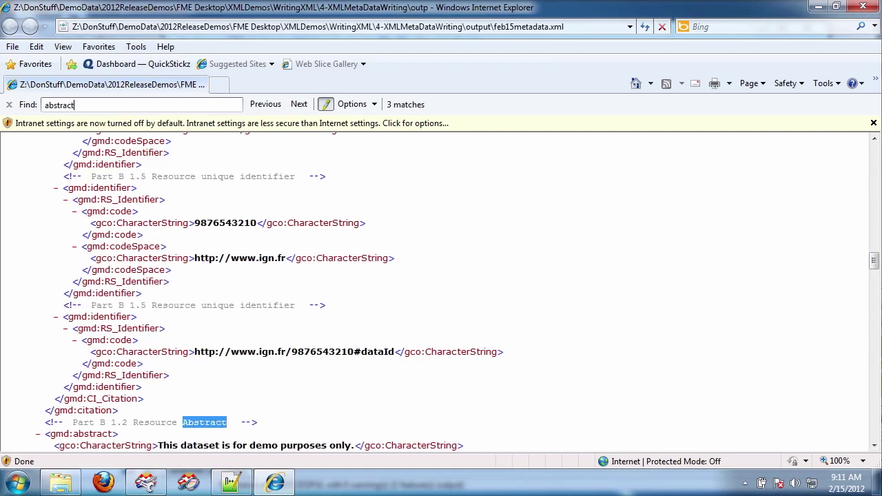
{"action": "key", "text": "Return"}
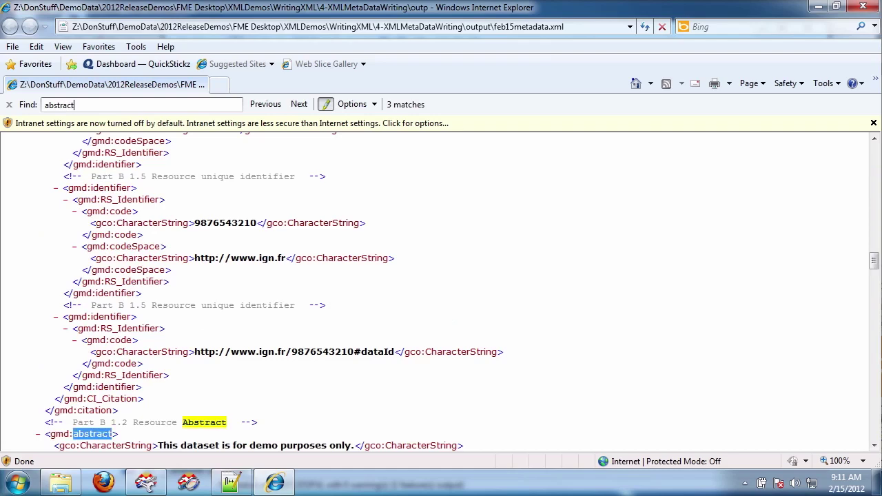
{"action": "scroll", "coordinate": [505, 232], "scroll_direction": "down", "scroll_amount": 2}
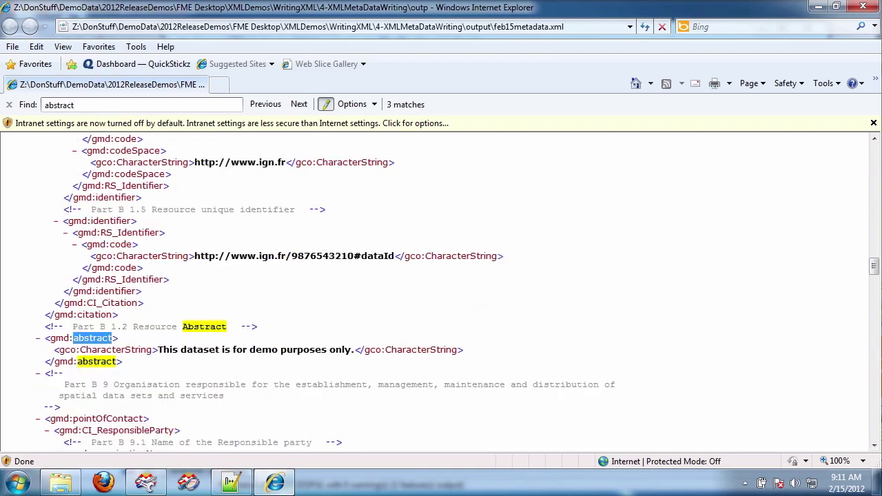
Minimize Notepad++ and browse to the data folder under 4-XMLMetaDataWriting
{"action": "left_click", "coordinate": [231, 482]}
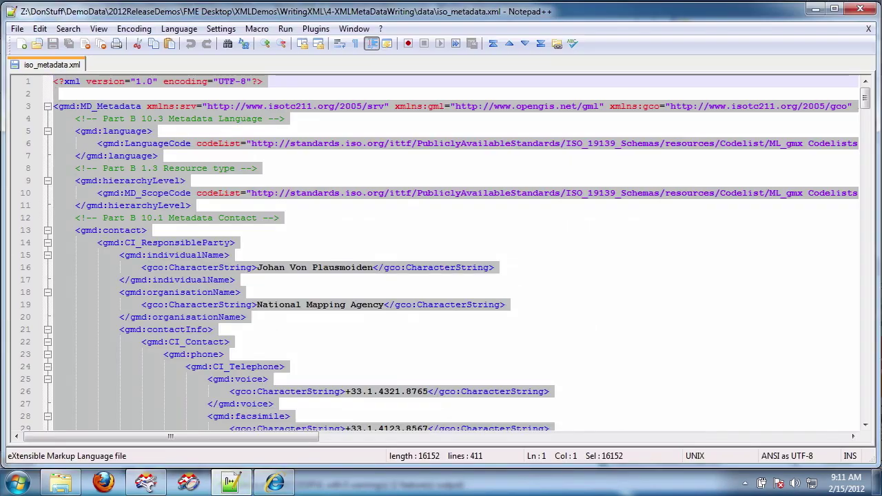
{"action": "left_click", "coordinate": [813, 10]}
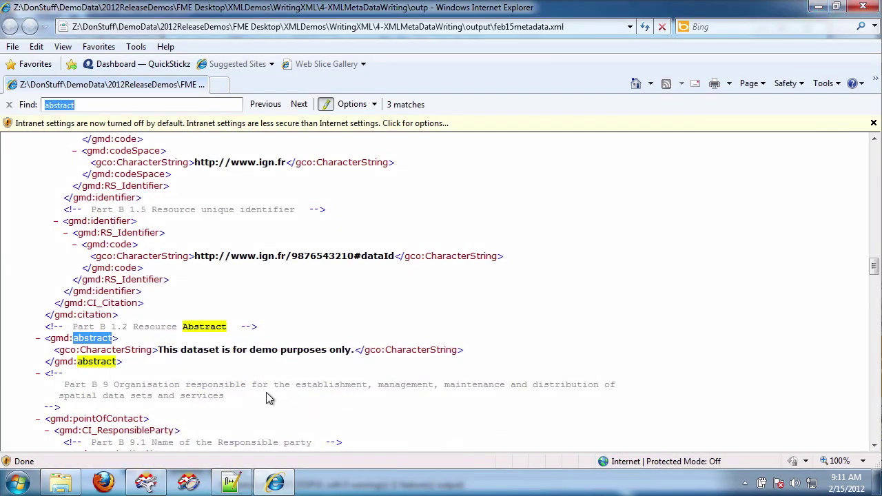
{"action": "left_click", "coordinate": [62, 485]}
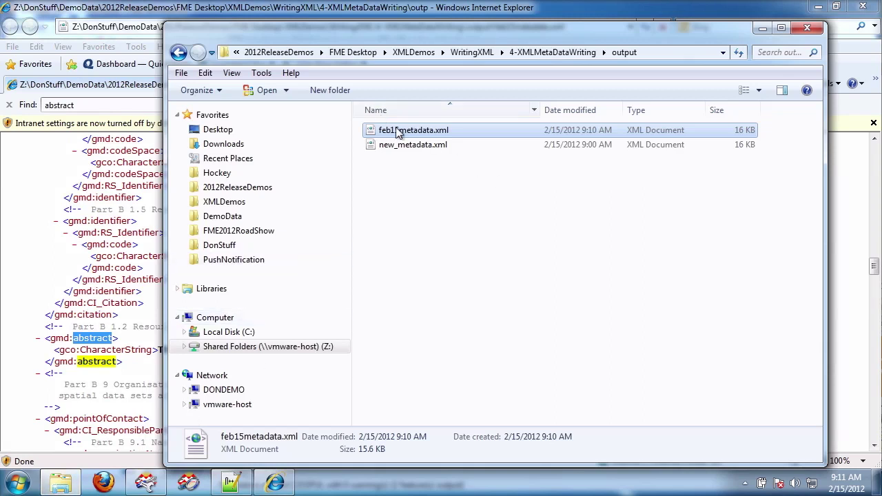
{"action": "left_click", "coordinate": [547, 56]}
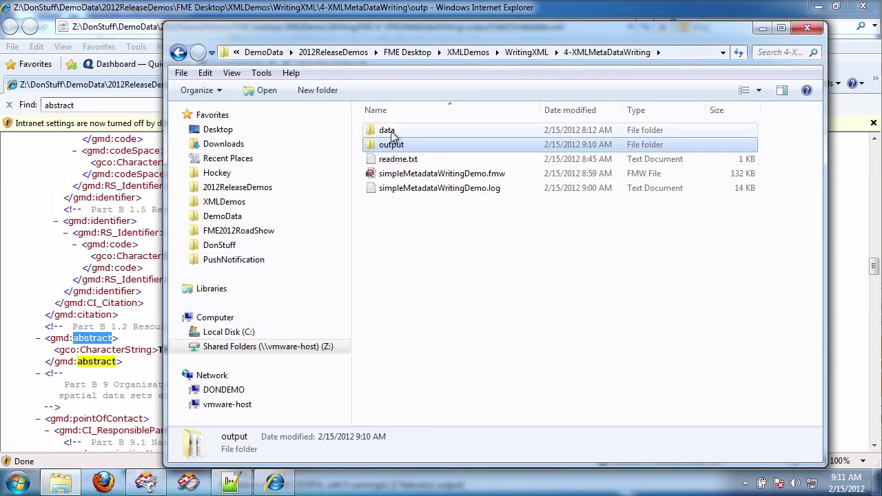
{"action": "double_click", "coordinate": [393, 132]}
Open metadata.csv in Notepad++, then minimize Notepad++ and the file browser to reveal the XML
{"action": "left_click", "coordinate": [400, 145]}
{"action": "right_click", "coordinate": [407, 145]}
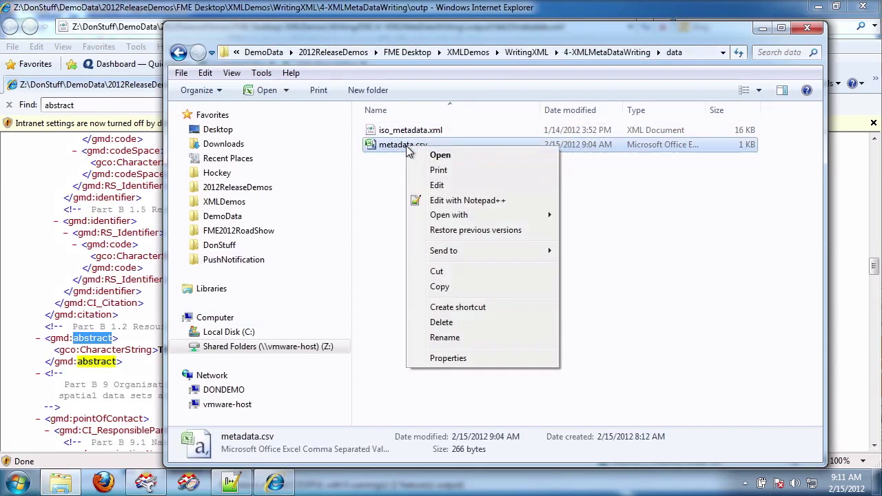
{"action": "left_click", "coordinate": [499, 200]}
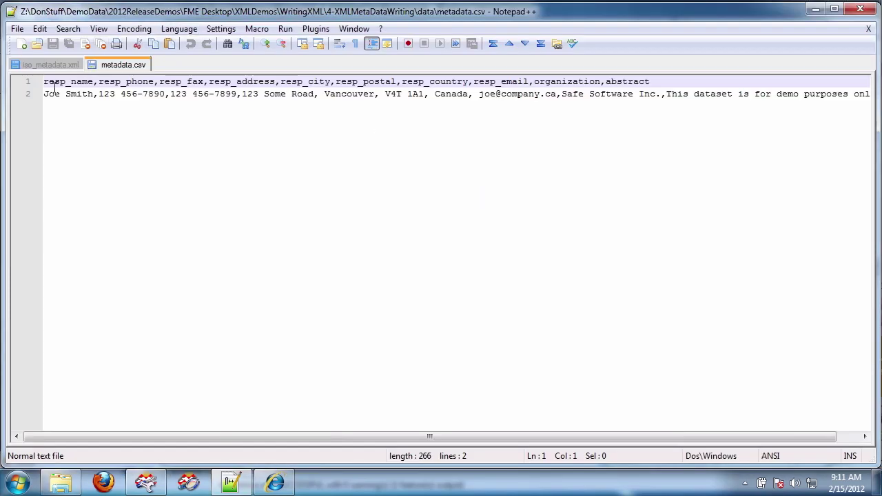
{"action": "left_click", "coordinate": [811, 7]}
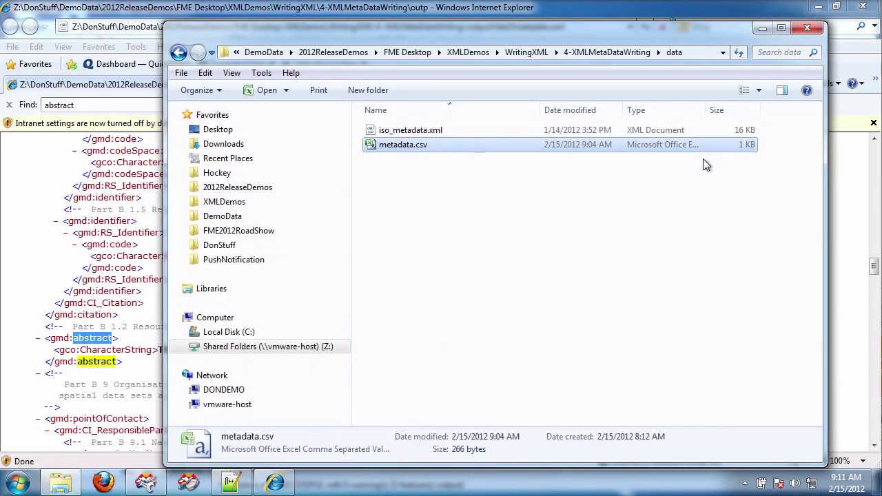
{"action": "left_click", "coordinate": [762, 28]}
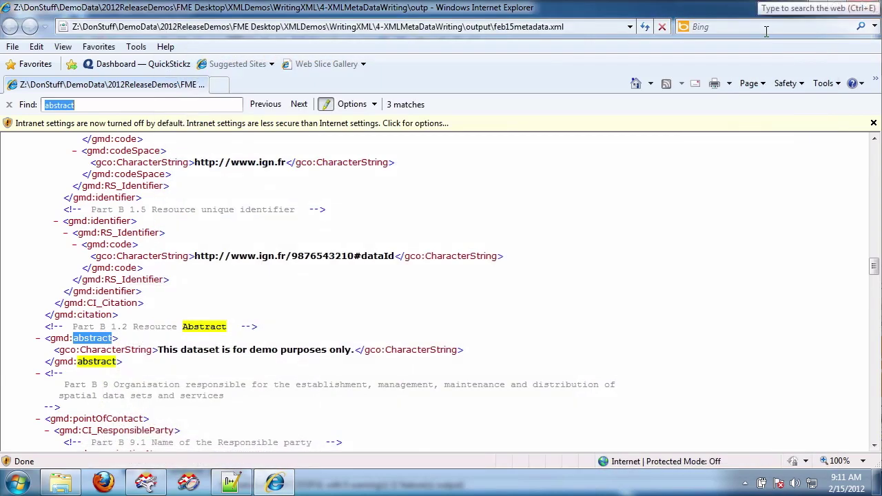